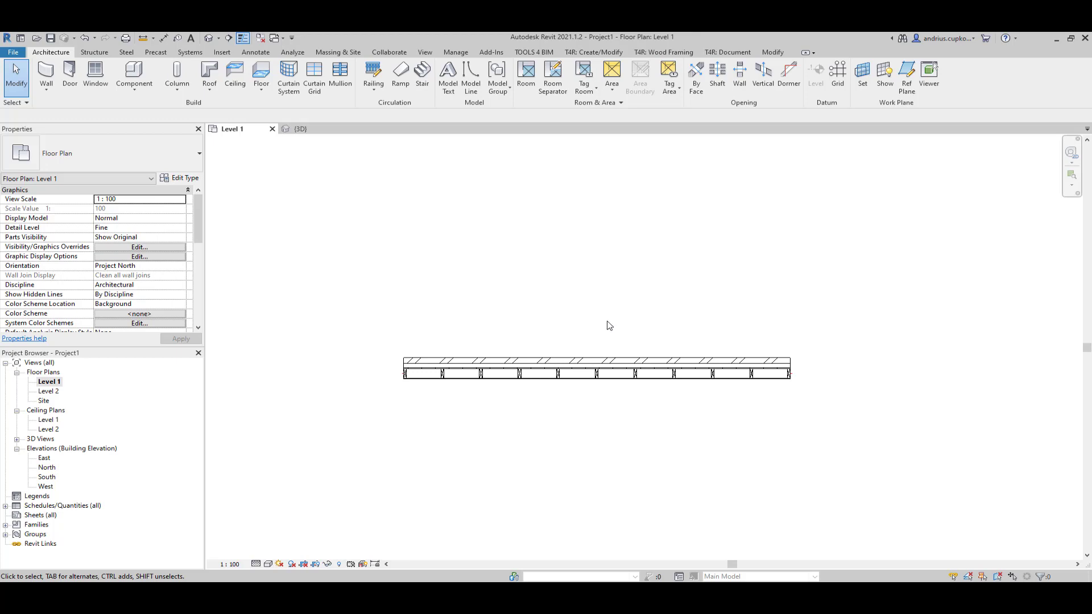
# Show the T4R: Wood Framing tools, float the Wall+ panel, and expand its Configs list
pyautogui.click(641, 52)
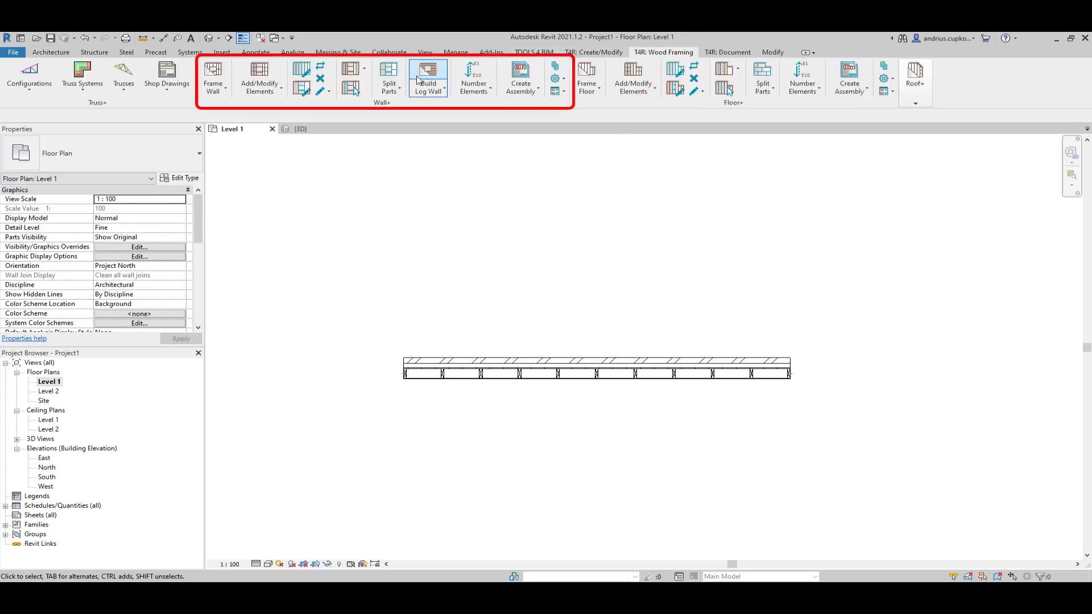
pyautogui.moveTo(382, 102); pyautogui.dragTo(401, 188)
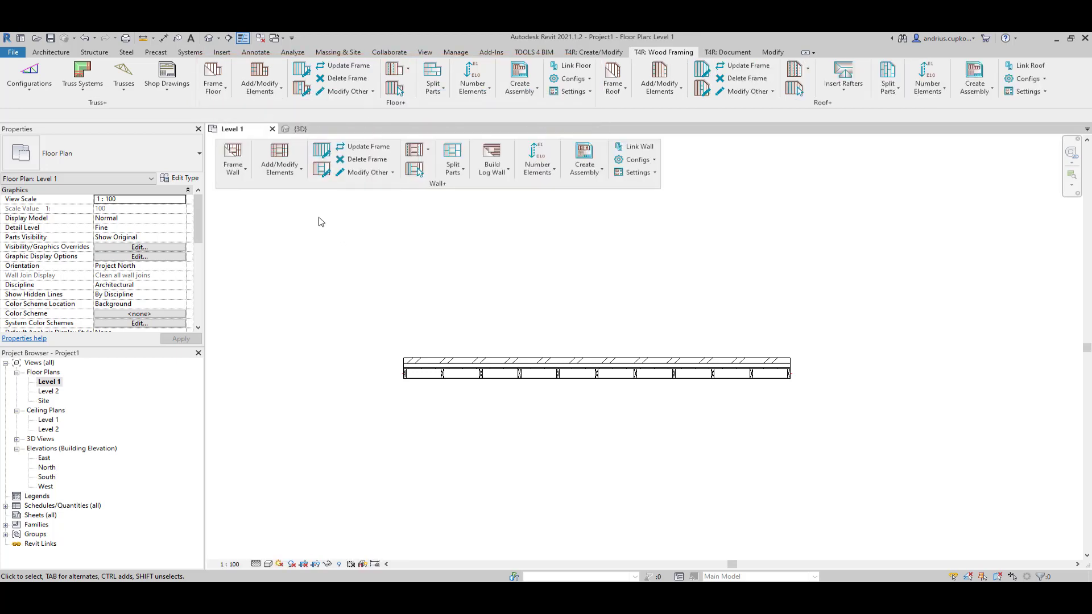
pyautogui.click(233, 168)
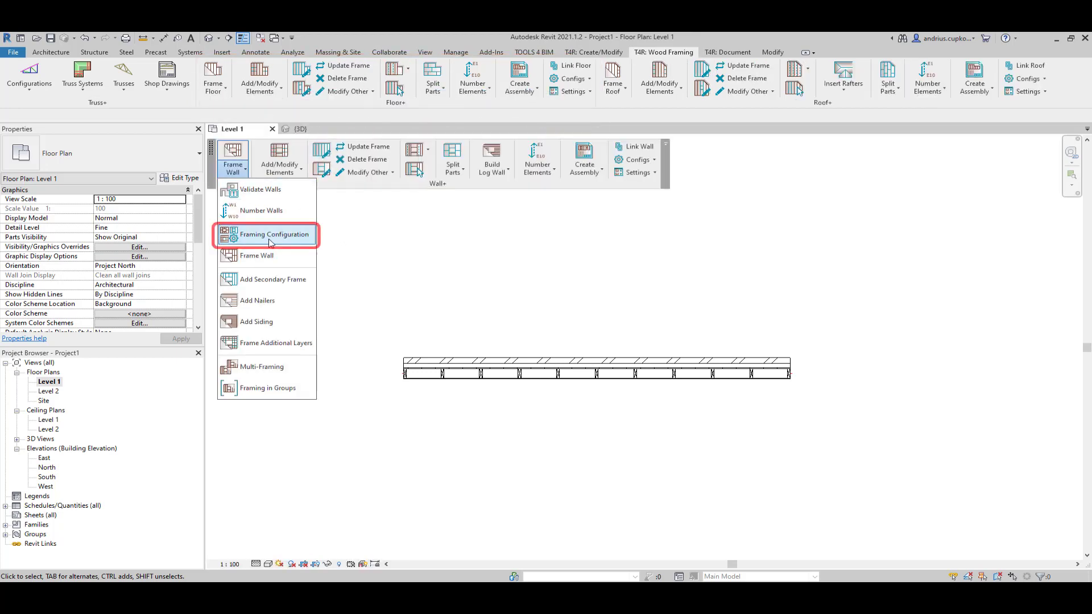
pyautogui.click(638, 160)
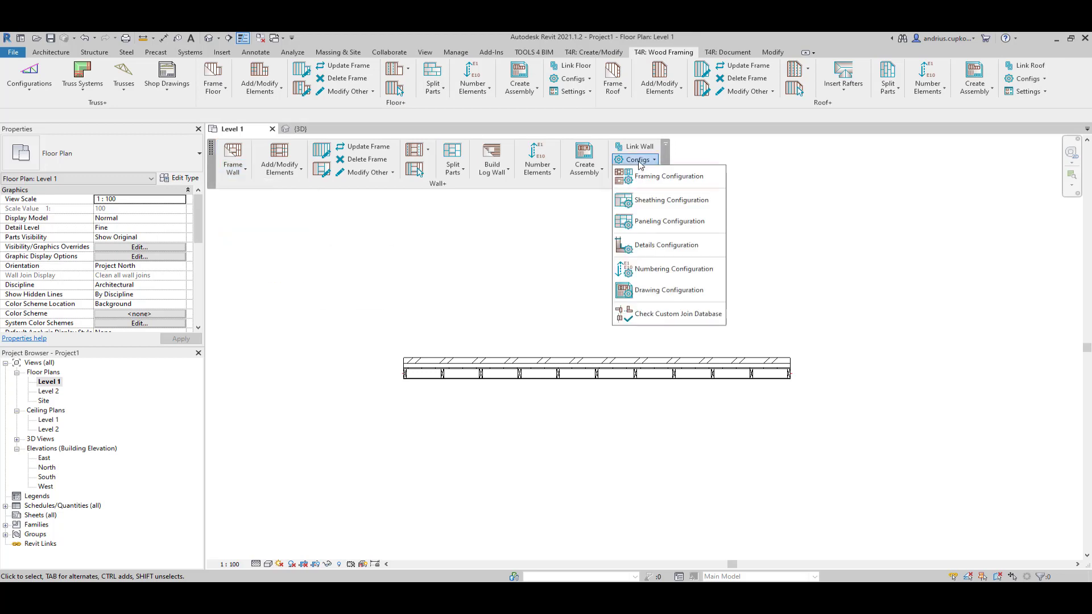
# Launch Framing Configuration and keep Frame as the configuration type
pyautogui.click(666, 181)
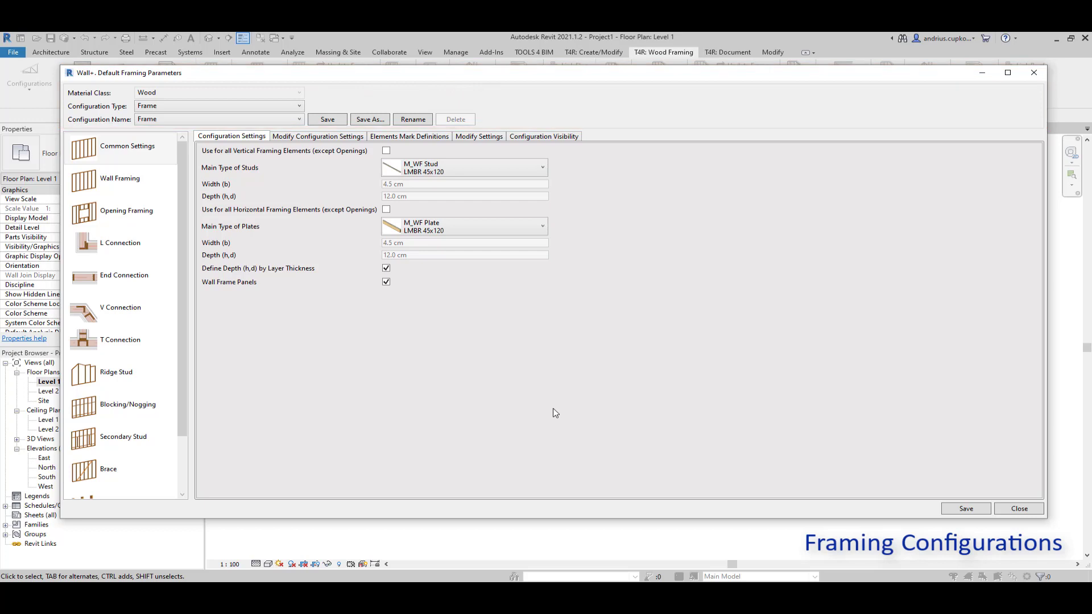
pyautogui.click(199, 105)
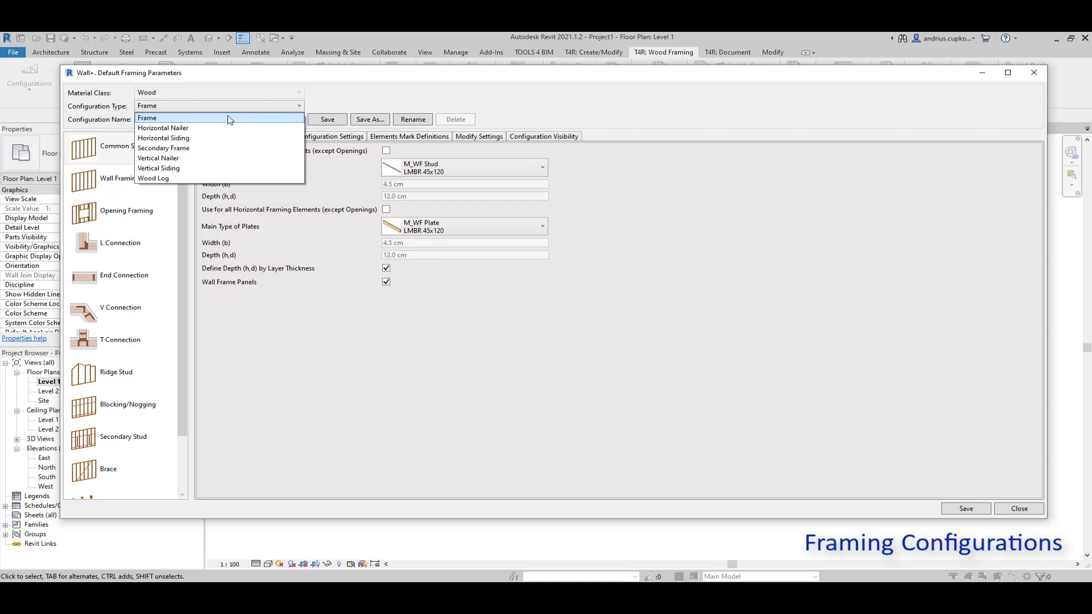
pyautogui.click(243, 120)
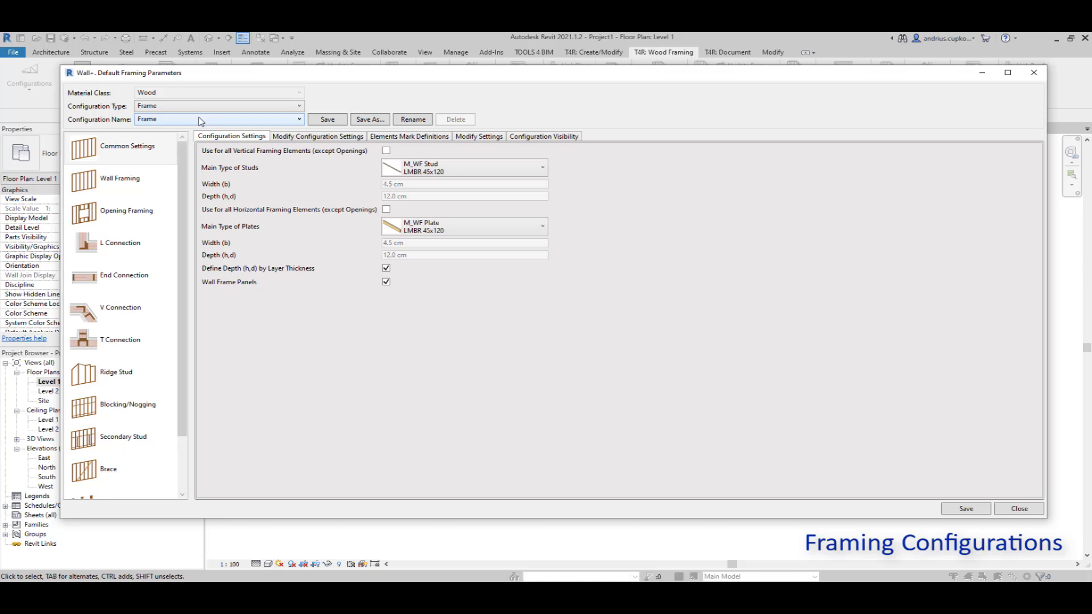
# Save the Frame configuration as a new configuration named Frame 120mm
pyautogui.click(370, 119)
pyautogui.click(319, 117)
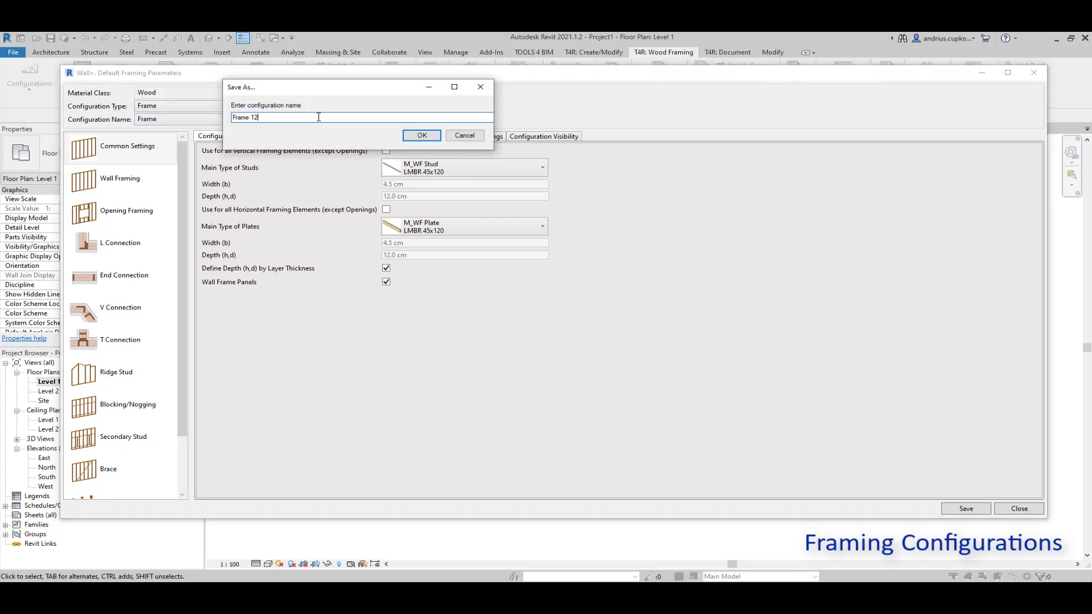
pyautogui.click(421, 136)
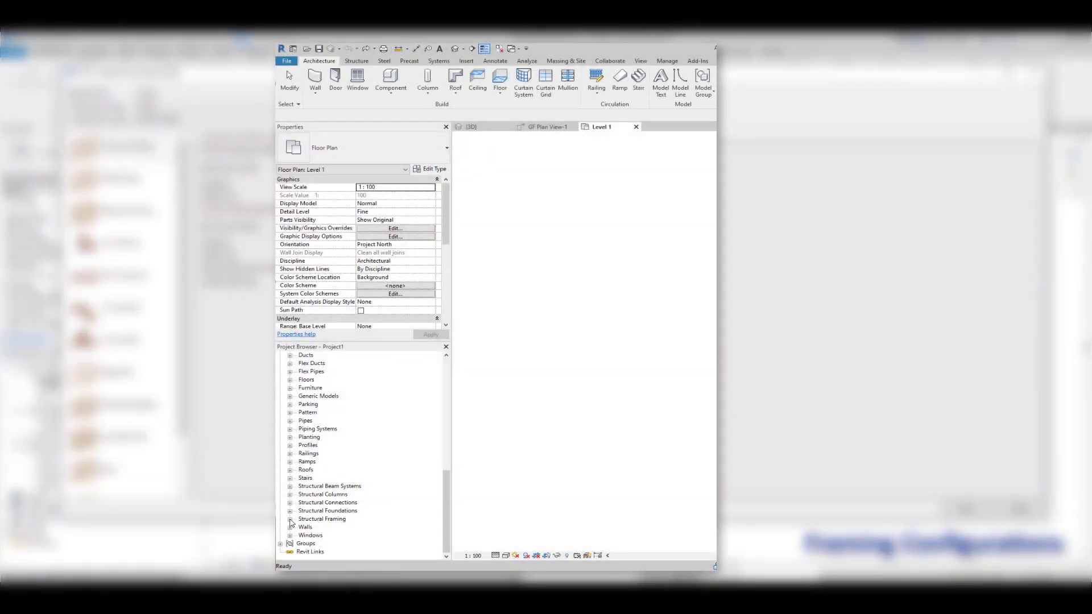
# Duplicate the M_WF Stud type LMBR 45x120 as a new type LMBR 45x100
pyautogui.click(291, 520)
pyautogui.scroll(-5, 314, 455)
pyautogui.click(314, 438)
pyautogui.click(299, 437)
pyautogui.click(337, 478)
pyautogui.rightClick(338, 478)
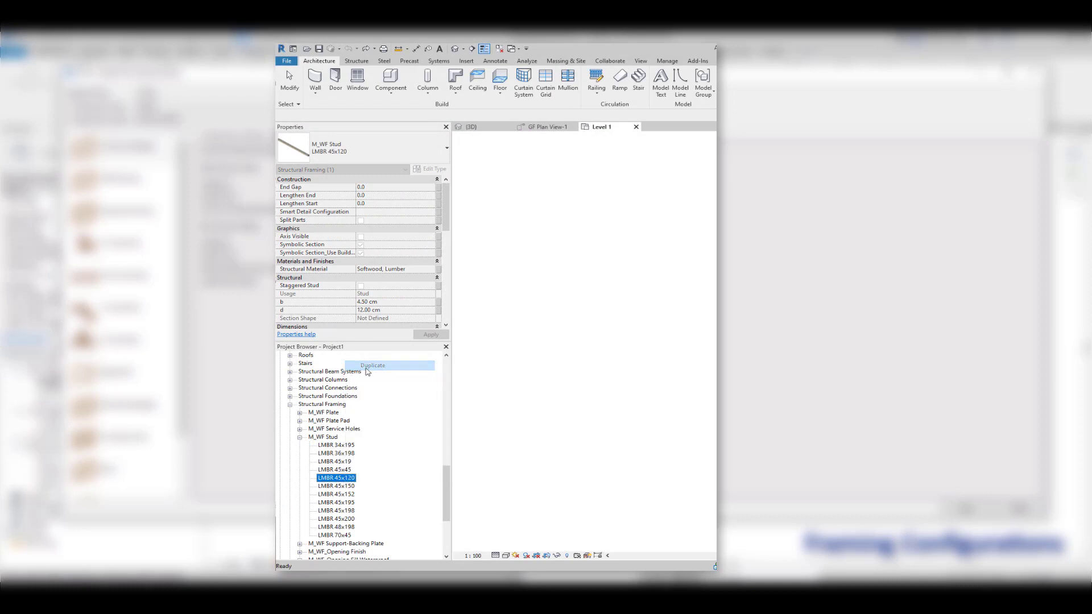
pyautogui.click(370, 365)
pyautogui.write('LMBR 45x100')
pyautogui.press('Return')
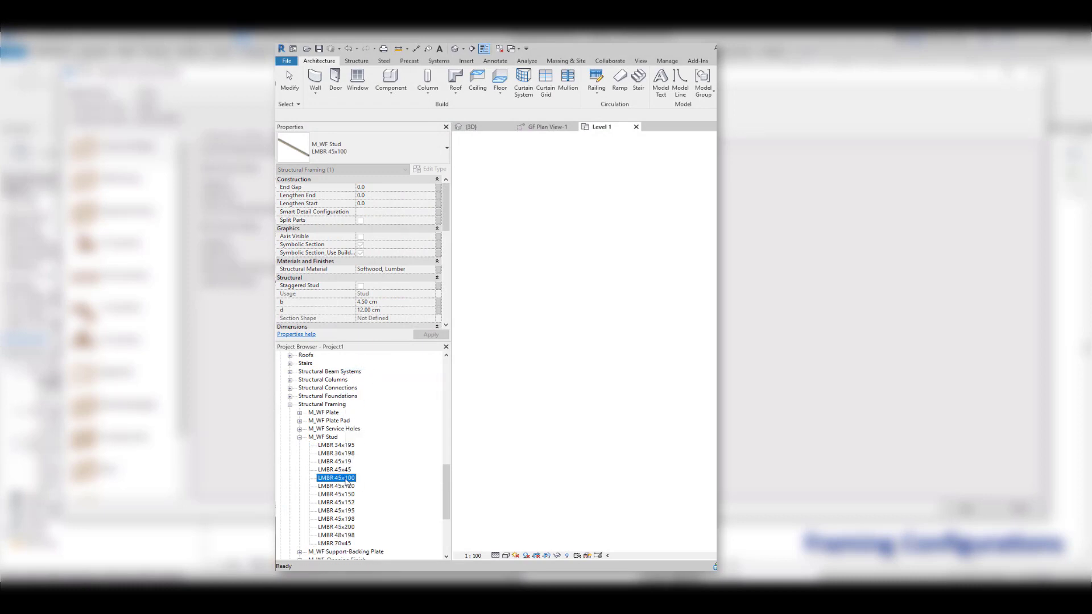
# Set the LMBR 45x100 stud depth d to 10 in its Type Properties
pyautogui.doubleClick(346, 480)
pyautogui.click(602, 401)
pyautogui.write('10')
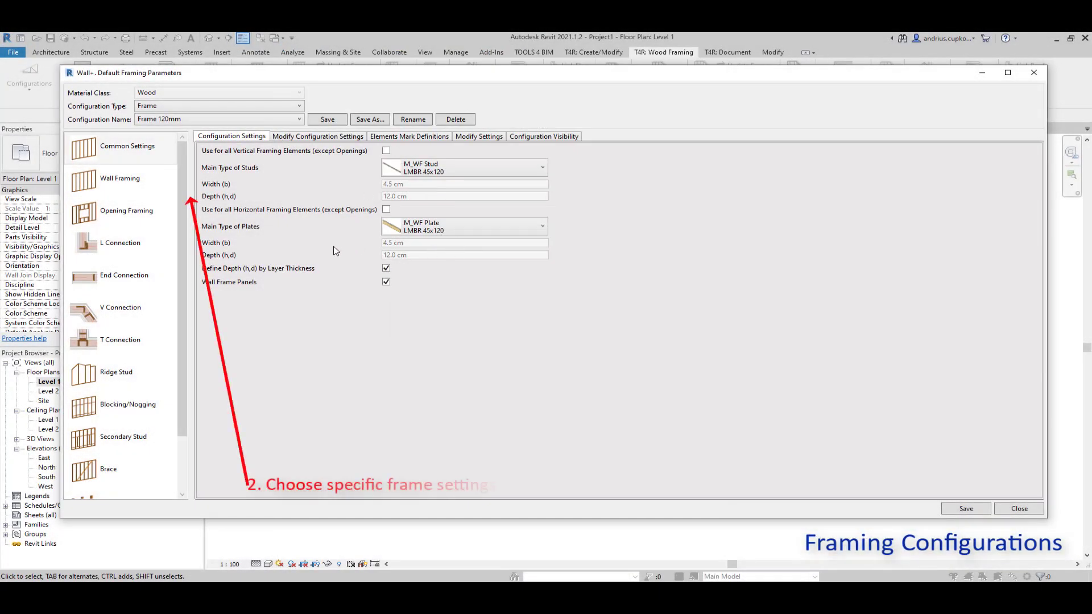
# Set Vertical Stud spacing and First/Last Spacing to 300 under Wall Framing, then save
pyautogui.click(139, 180)
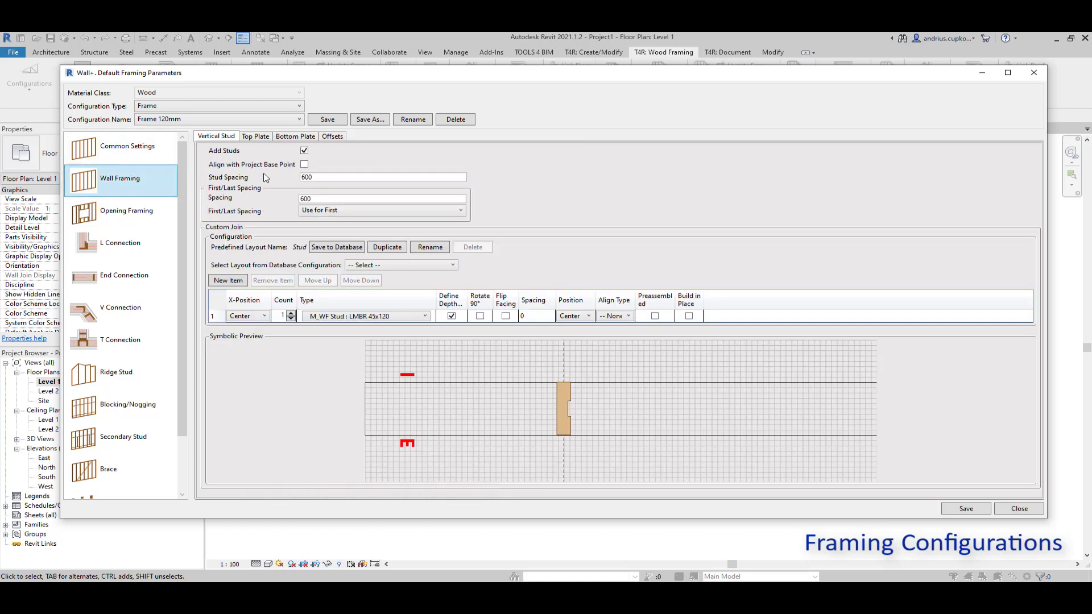
pyautogui.doubleClick(313, 177)
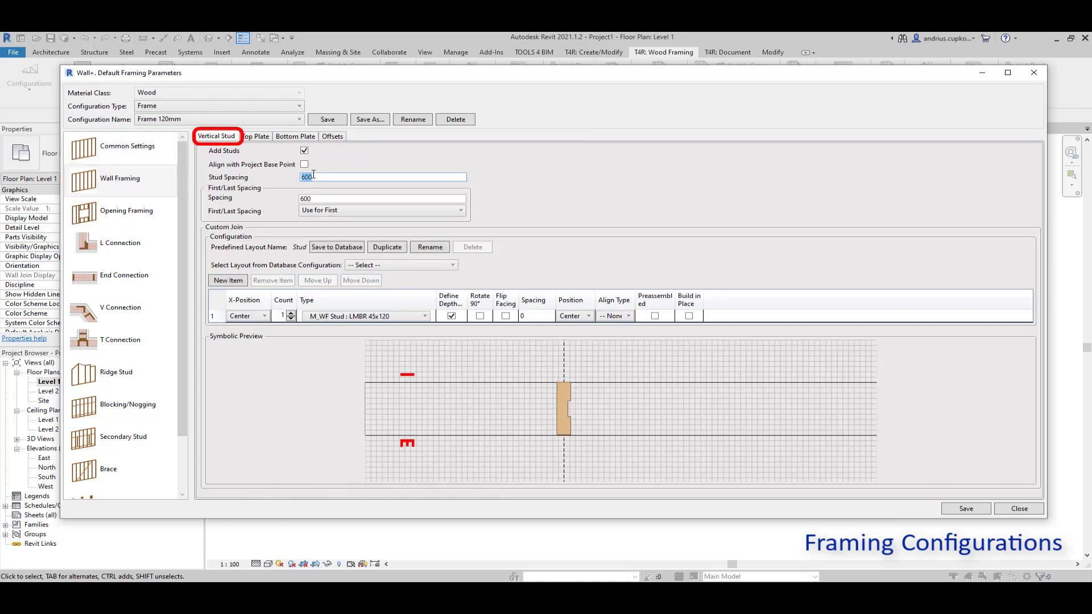
pyautogui.write('300')
pyautogui.doubleClick(318, 198)
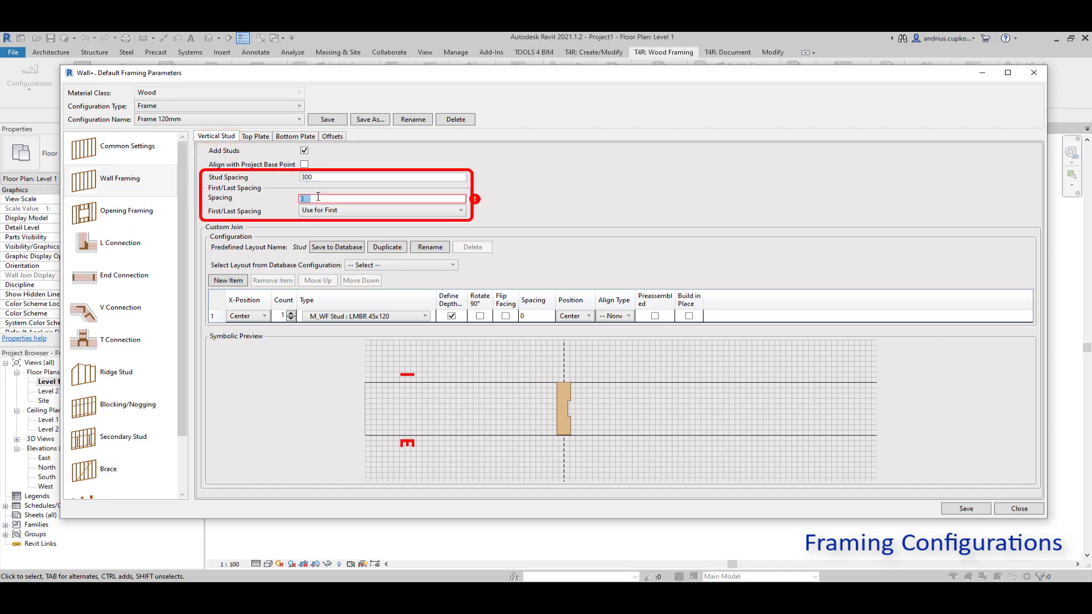
pyautogui.write('300')
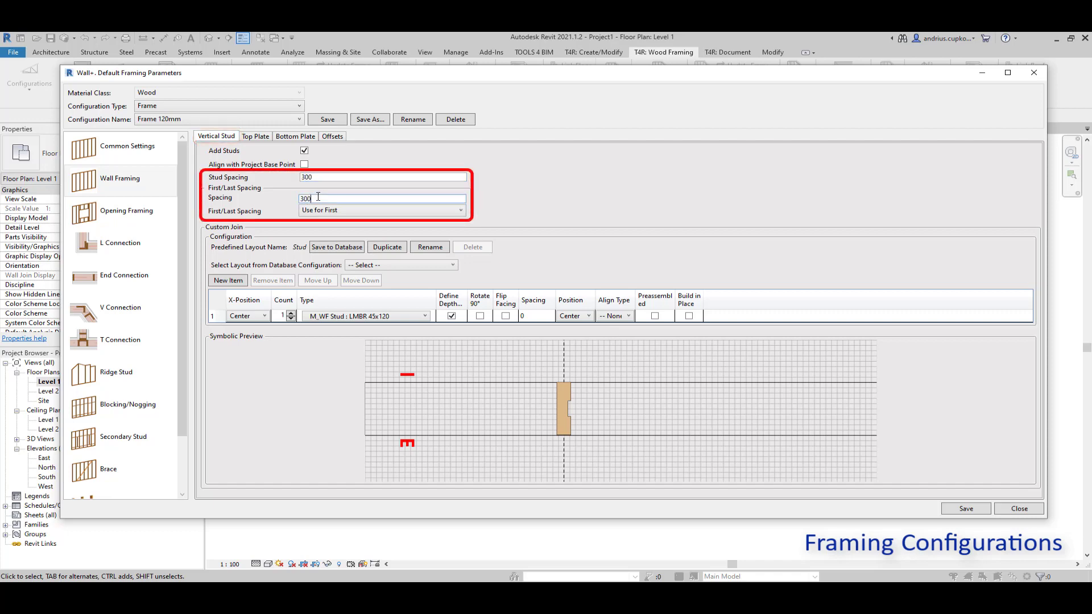
pyautogui.click(974, 511)
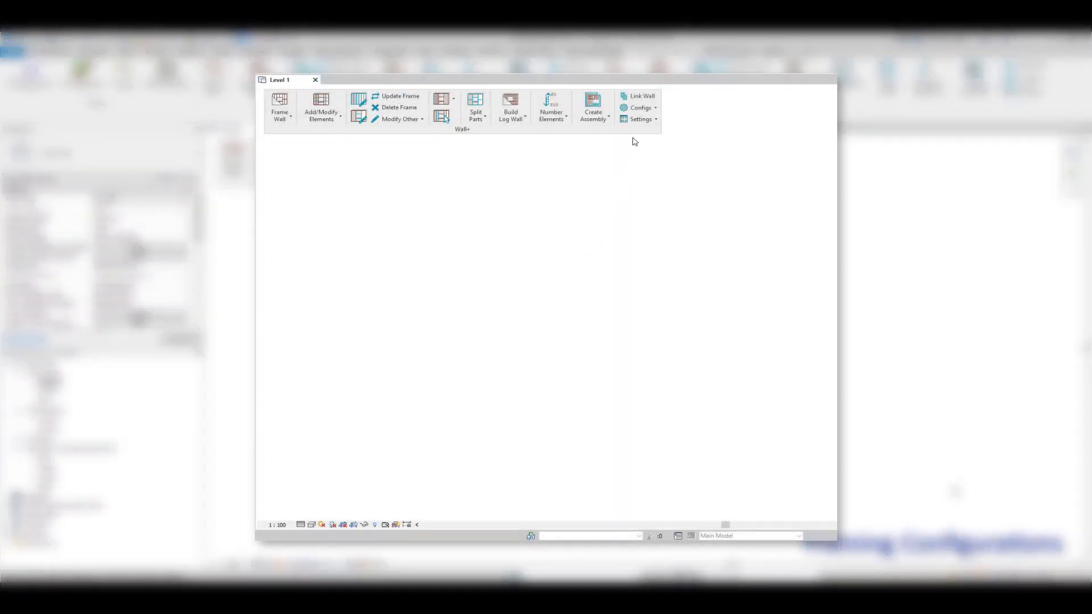
pyautogui.click(639, 120)
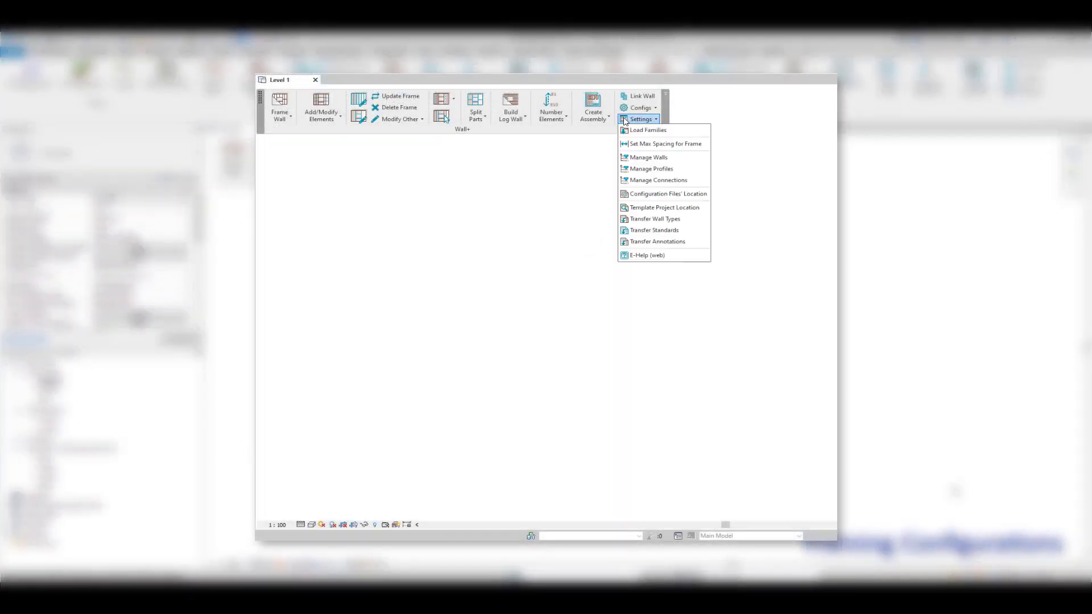
pyautogui.click(635, 194)
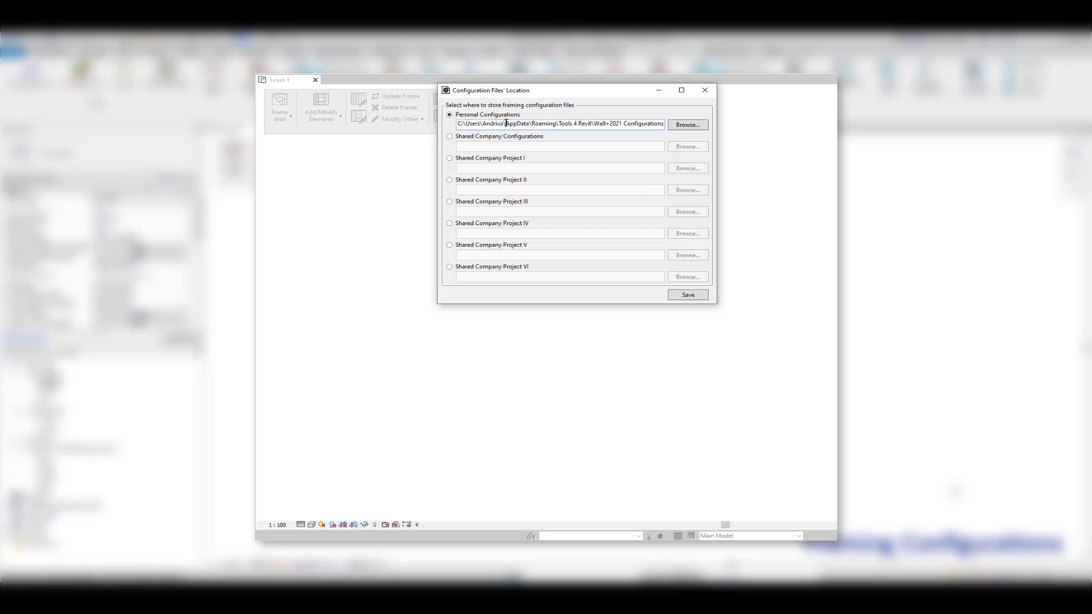
pyautogui.moveTo(506, 123); pyautogui.dragTo(678, 200)
pyautogui.click(682, 129)
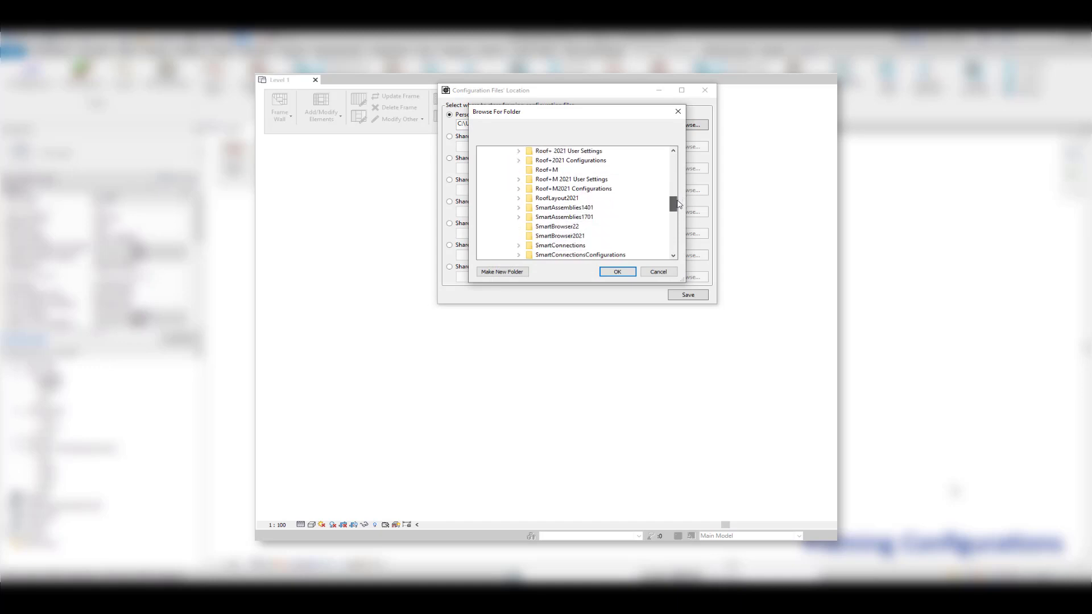
pyautogui.scroll(-6, 622, 203)
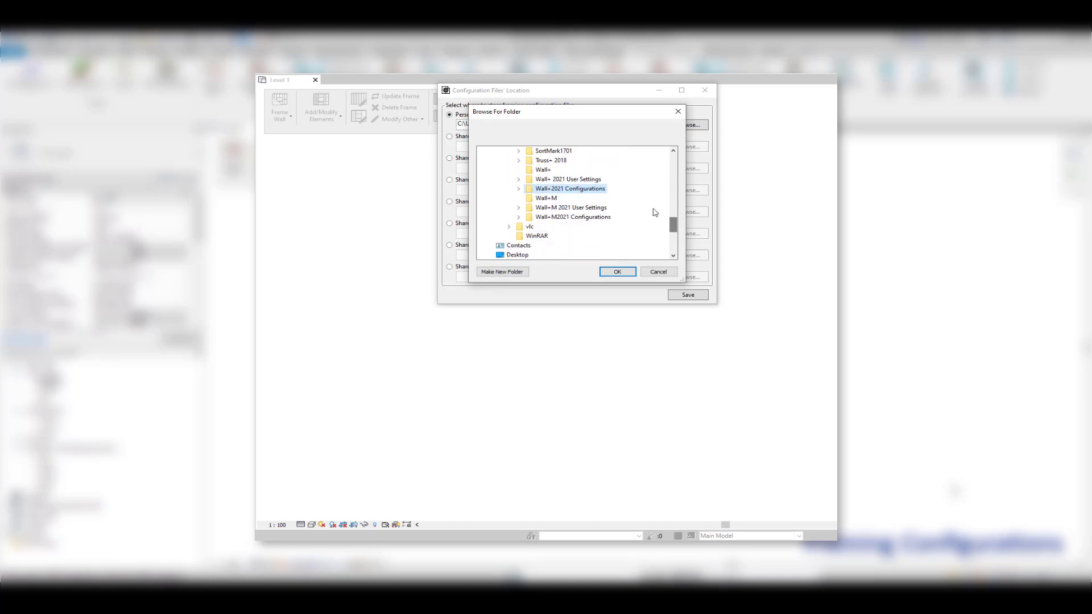
pyautogui.click(519, 188)
pyautogui.scroll(-1, 570, 182)
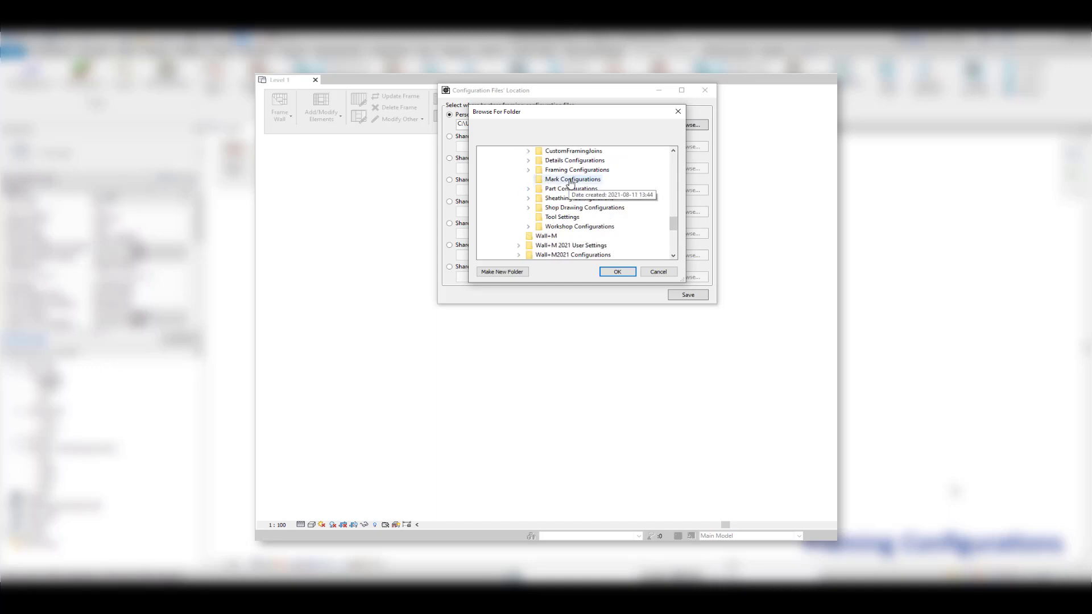
pyautogui.moveTo(673, 228); pyautogui.dragTo(673, 226)
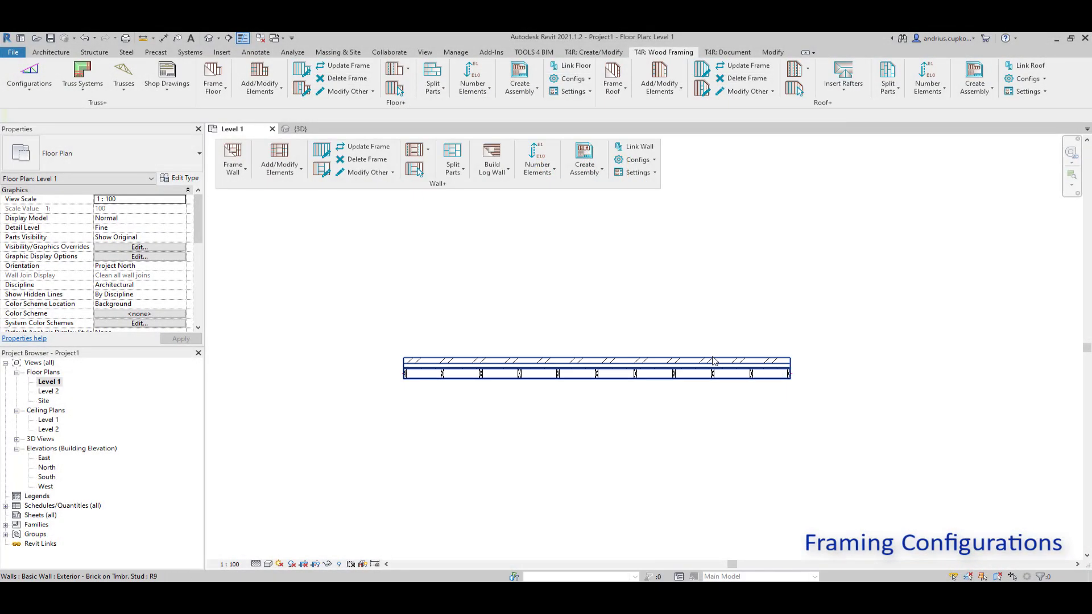
# Copy the framed wall and place the copy to its right
pyautogui.click(715, 361)
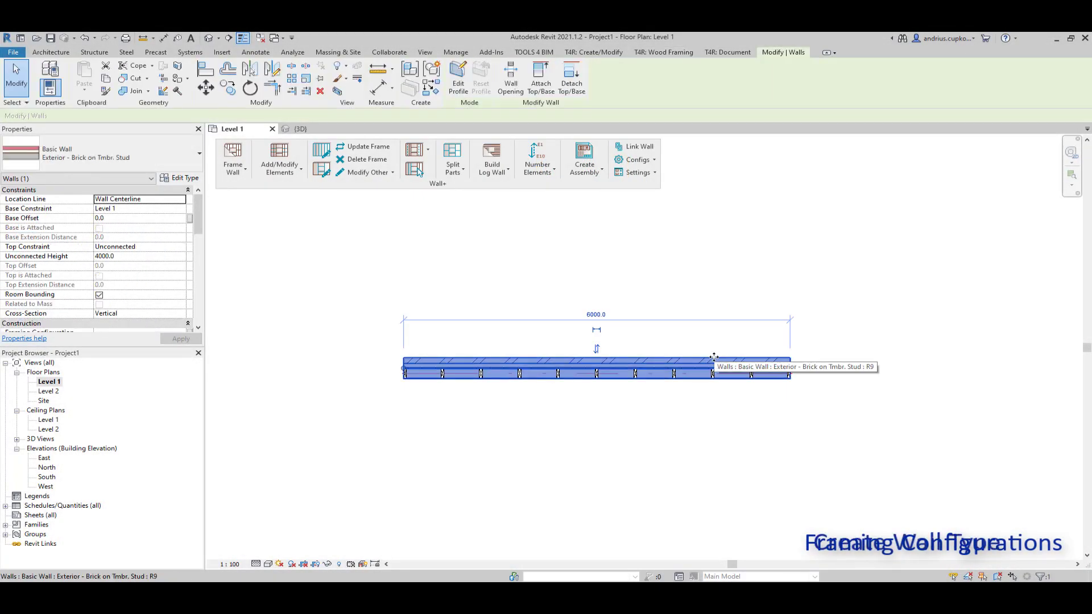
pyautogui.moveTo(913, 413); pyautogui.dragTo(777, 409, button='middle')
pyautogui.click(227, 88)
pyautogui.click(268, 357)
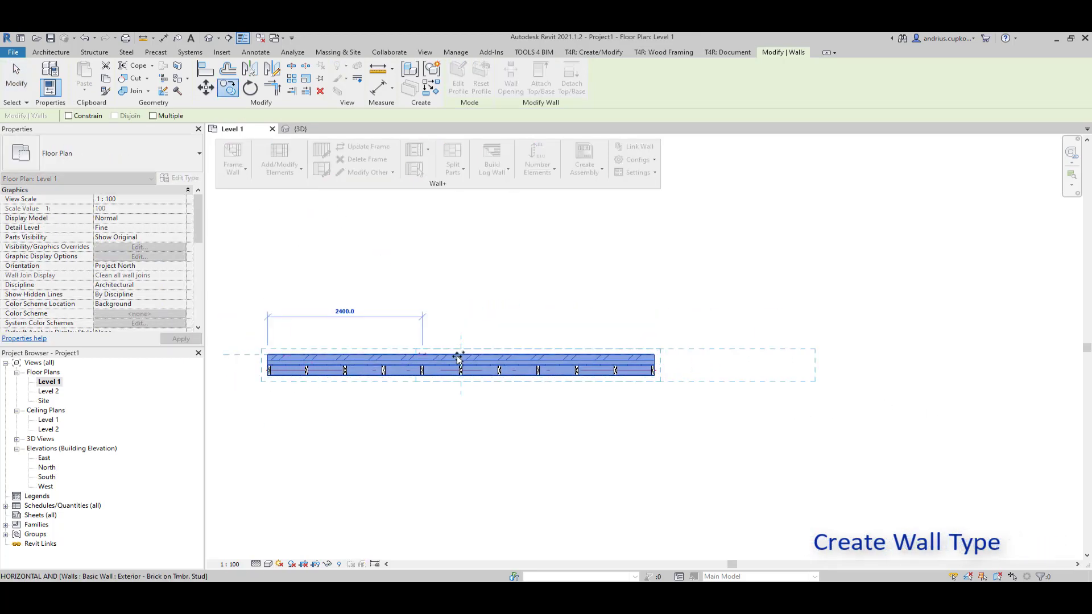
pyautogui.moveTo(675, 341); pyautogui.dragTo(569, 358, button='middle')
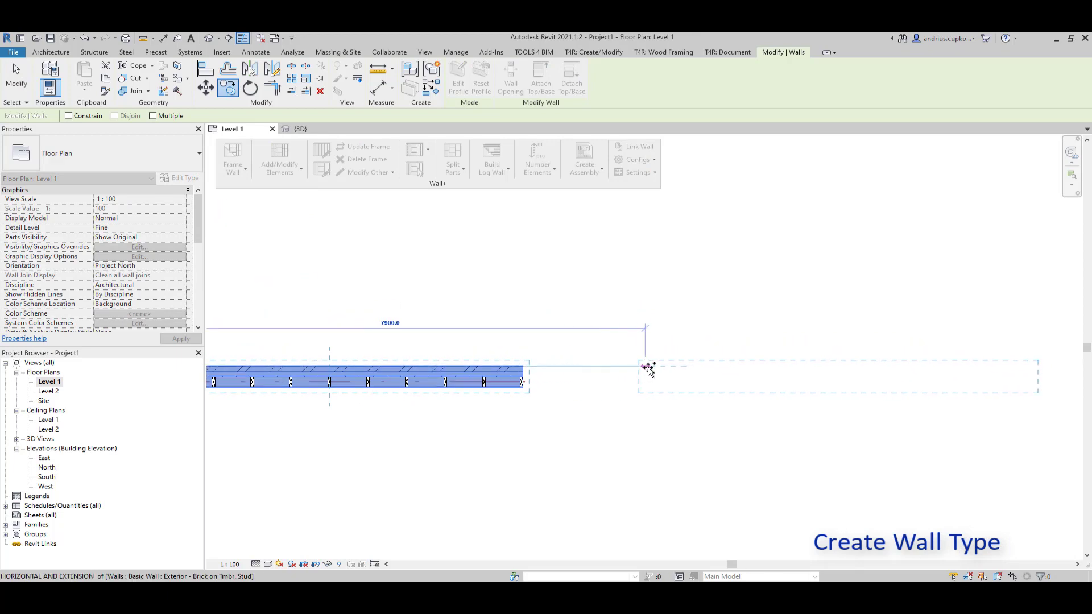
pyautogui.click(652, 368)
pyautogui.press('Escape')
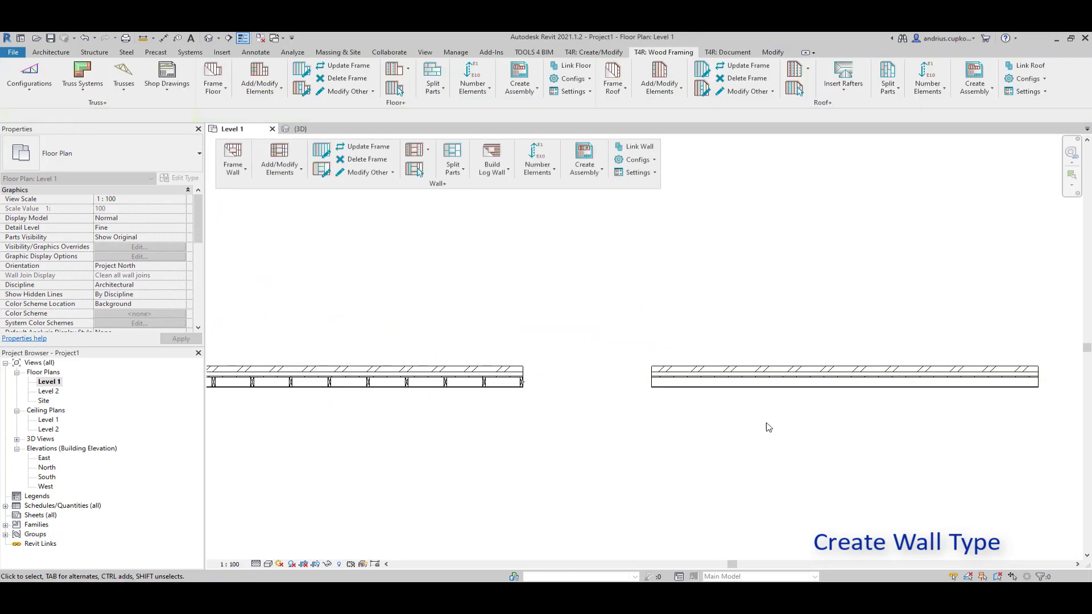
pyautogui.moveTo(783, 427); pyautogui.dragTo(607, 431, button='middle')
# Duplicate the copied wall's type, appending 'mm' to name it Exterior - Brick on Tmbr. Stud 120mm
pyautogui.click(588, 382)
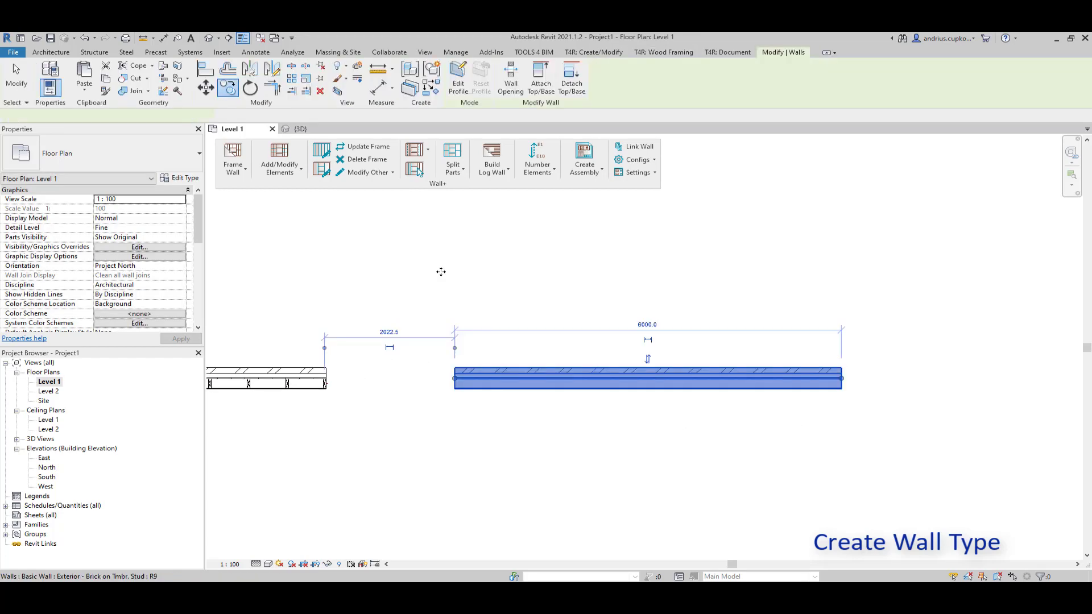
pyautogui.click(188, 180)
pyautogui.click(628, 145)
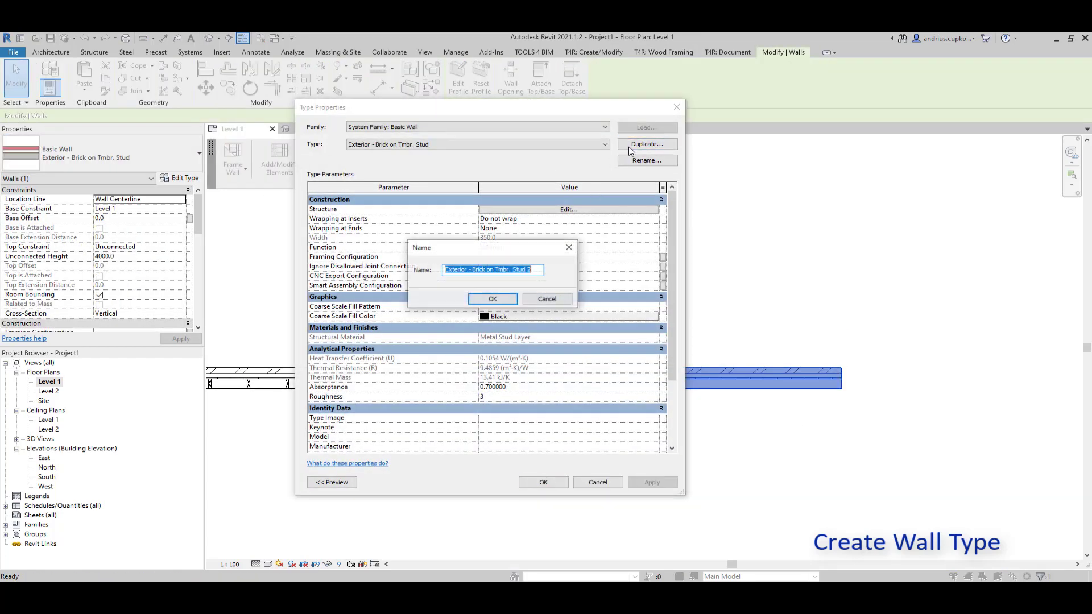
pyautogui.click(531, 270)
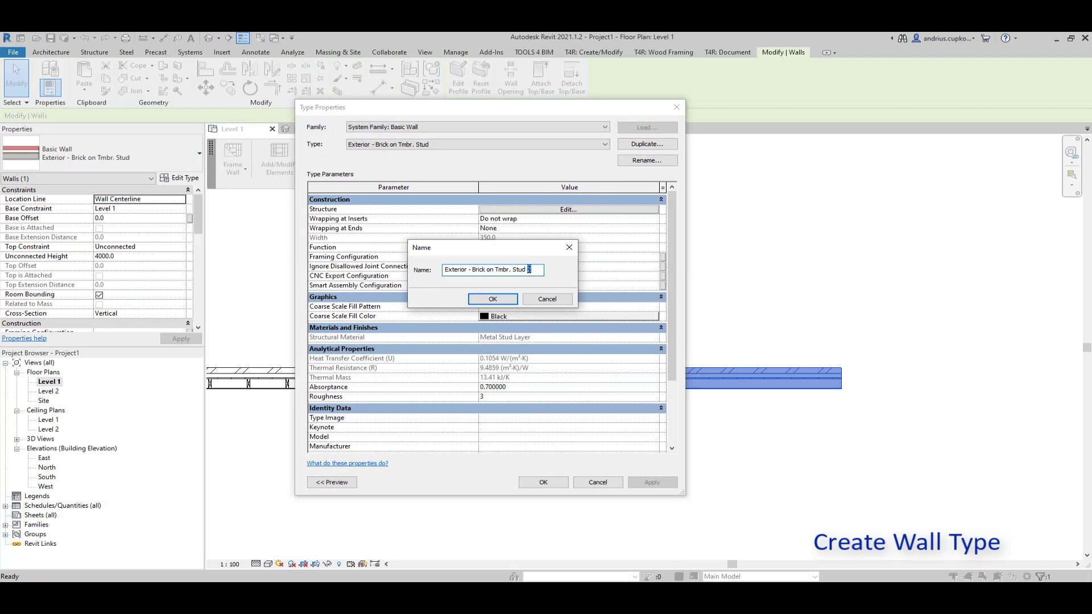
pyautogui.write('mm')
pyautogui.click(500, 298)
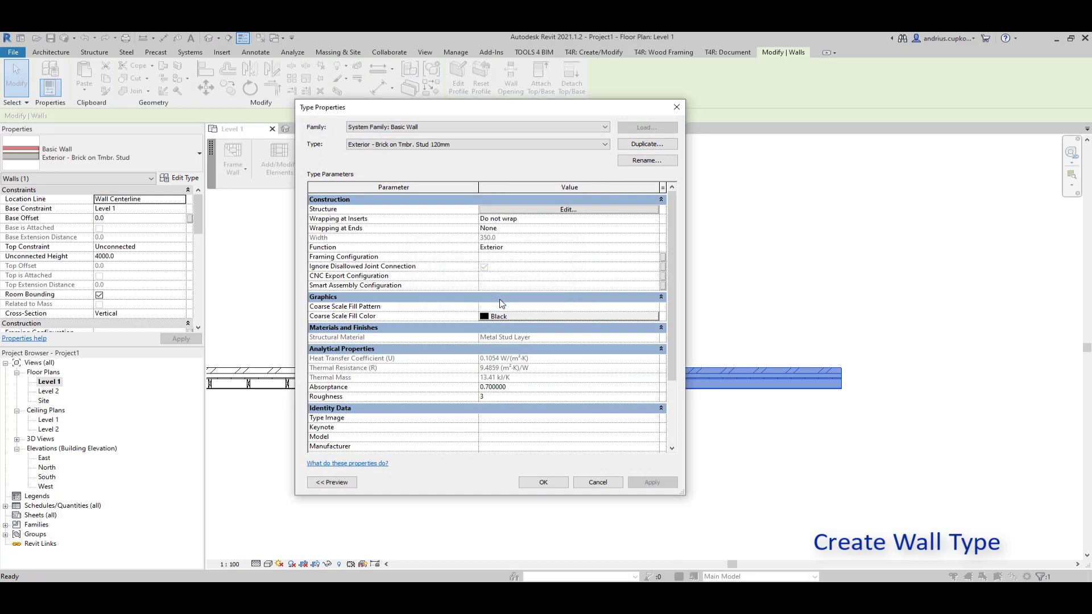
# Set the structure layer material to Wood and thickness from 152 to 120 mm
pyautogui.click(550, 210)
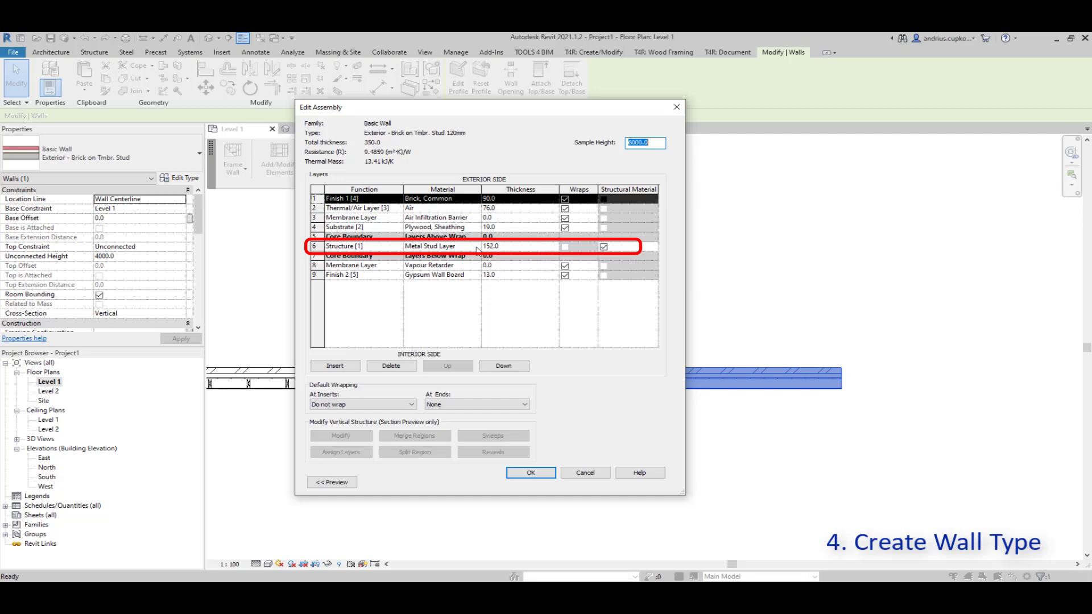
pyautogui.click(477, 248)
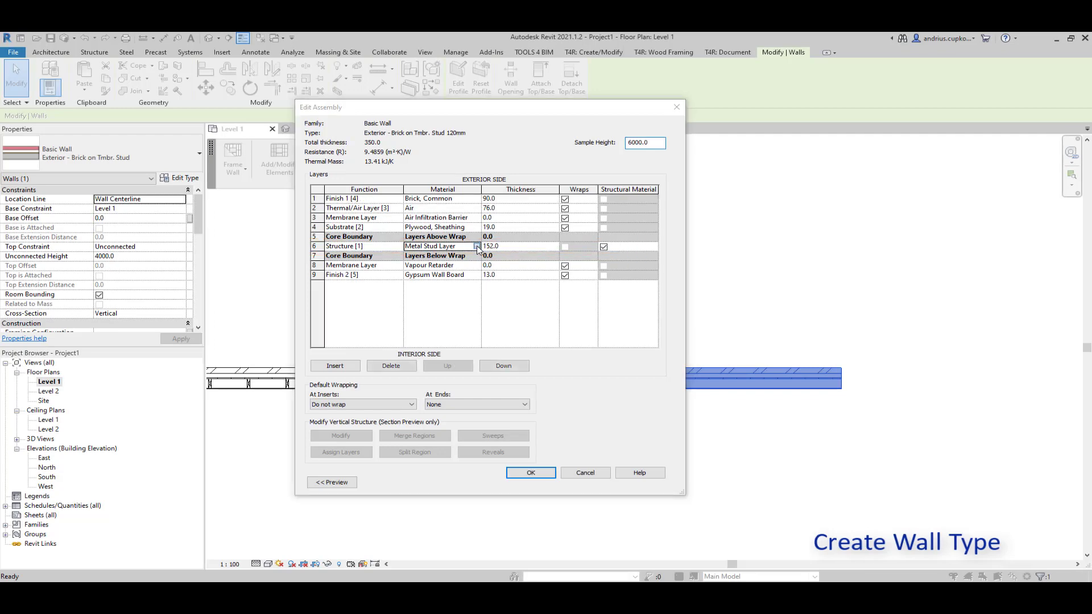
pyautogui.click(476, 246)
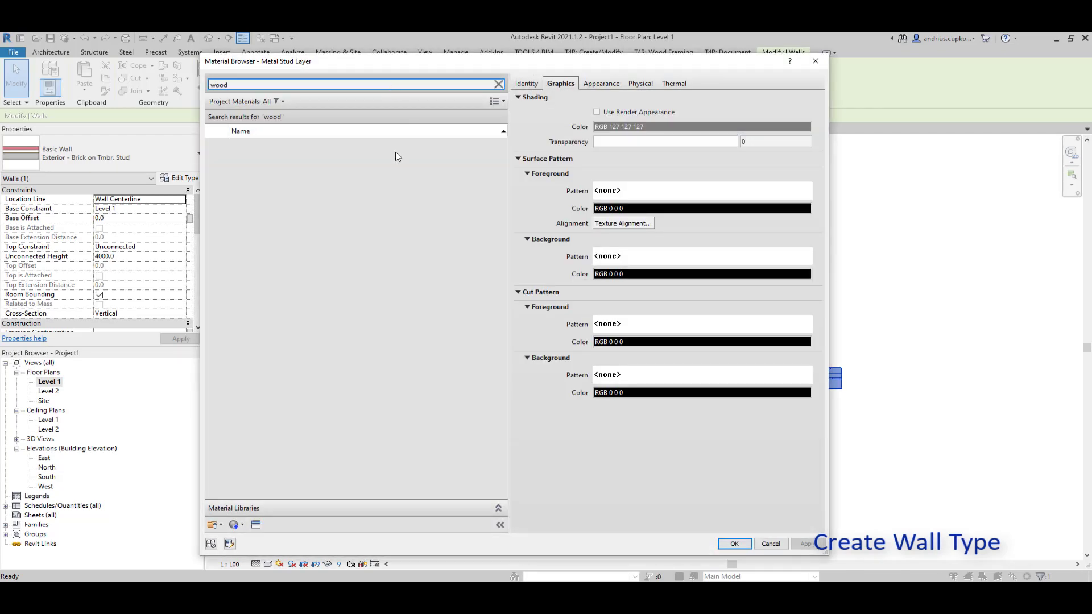
pyautogui.click(322, 349)
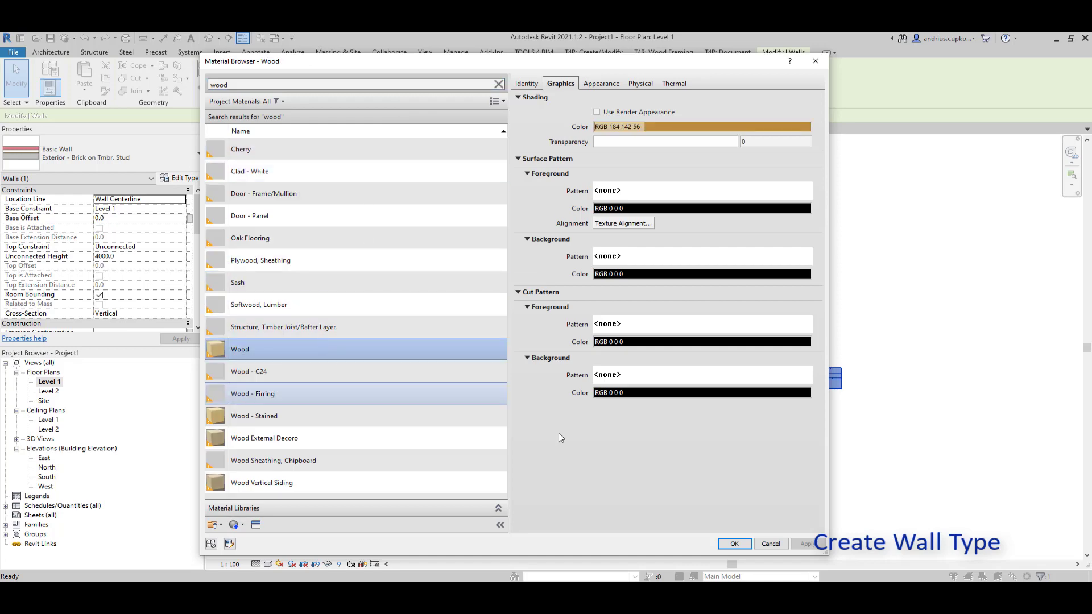
pyautogui.click(744, 548)
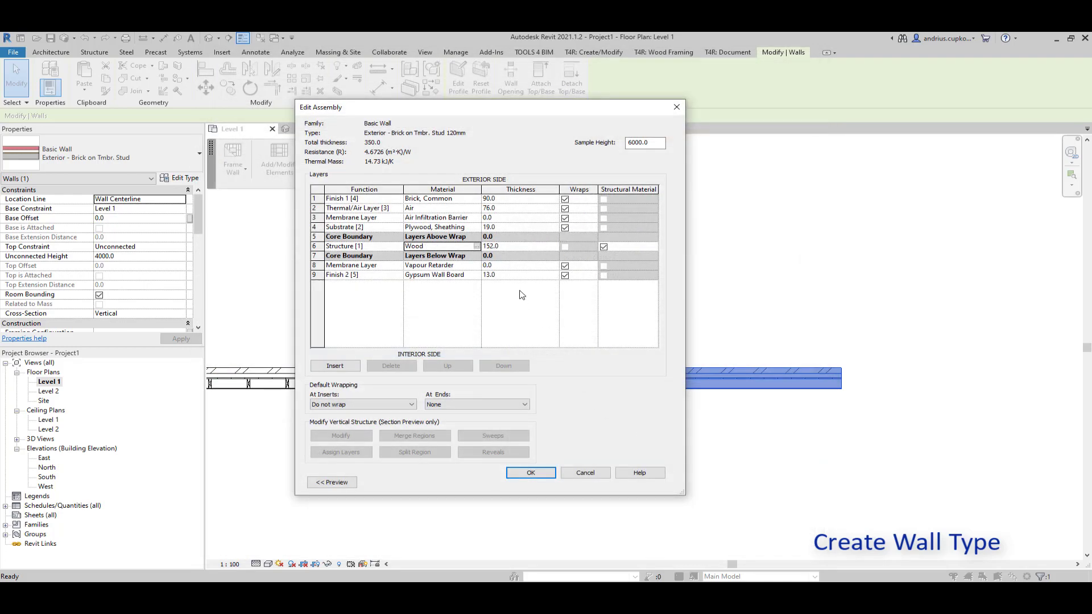
pyautogui.click(516, 248)
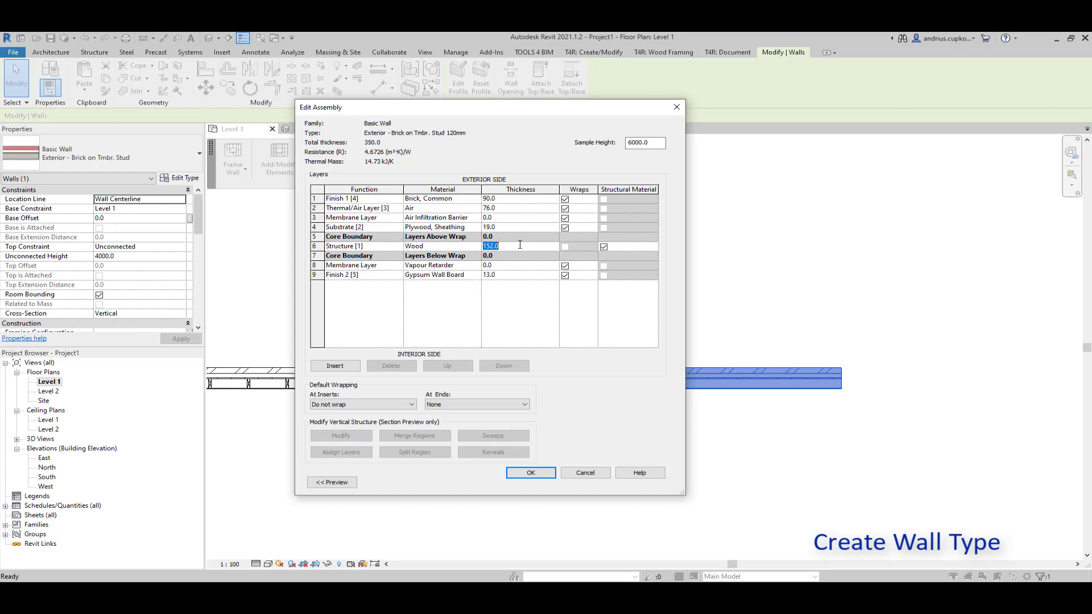
pyautogui.write('120')
pyautogui.click(517, 304)
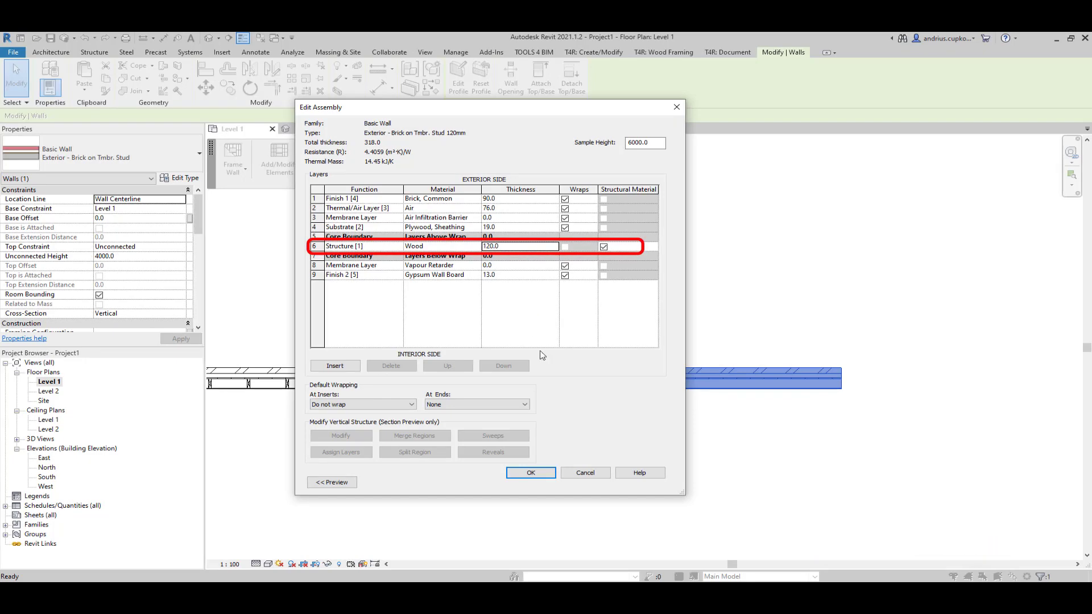
pyautogui.click(531, 473)
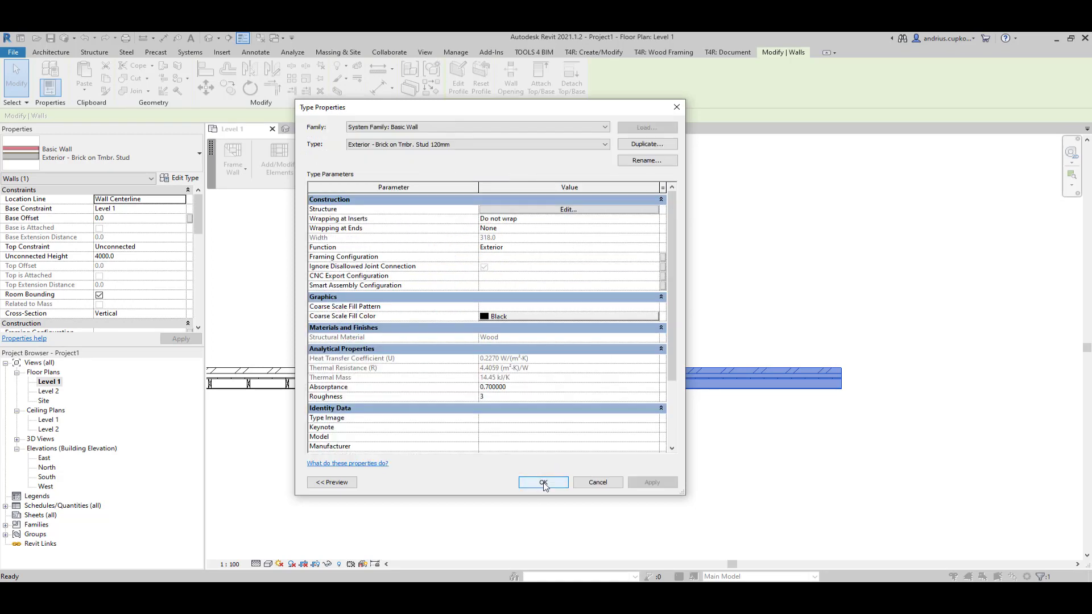
# Apply the Type Properties, deselect the wall, and open the Link Wall settings
pyautogui.click(543, 482)
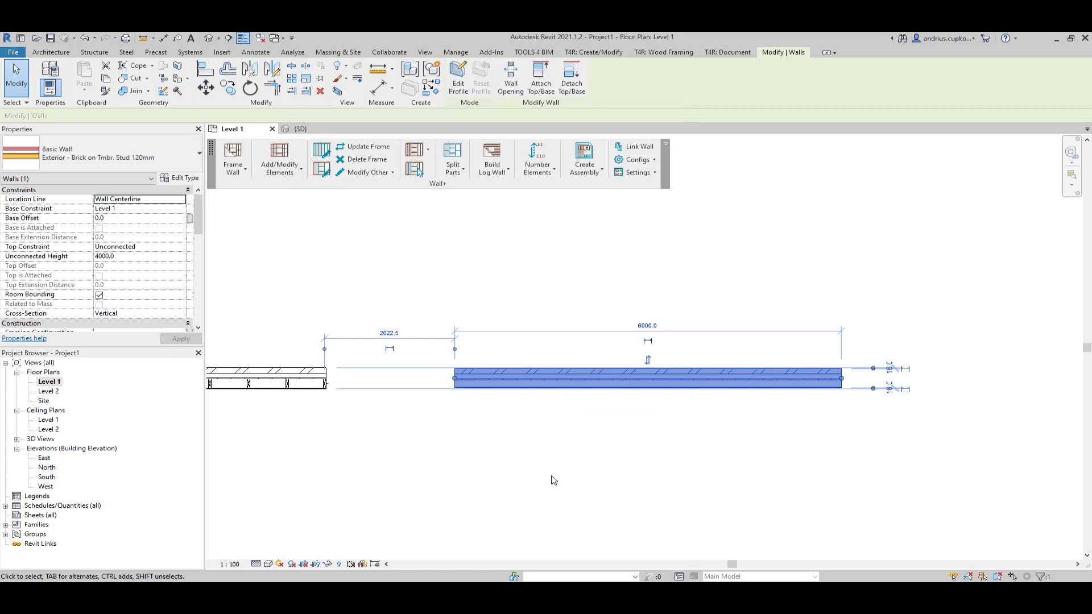
pyautogui.click(553, 480)
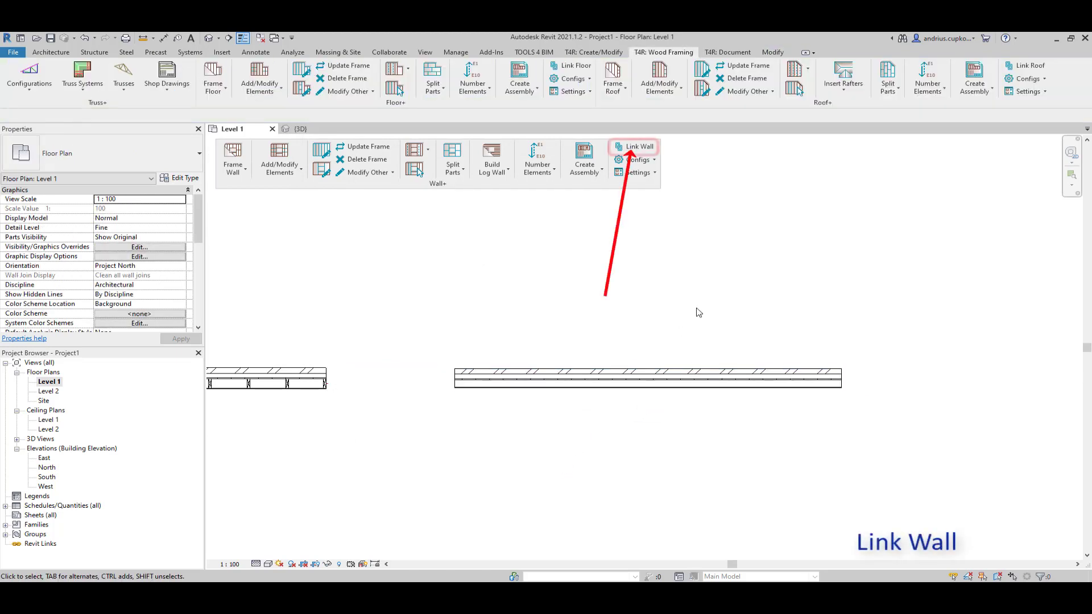
pyautogui.click(644, 149)
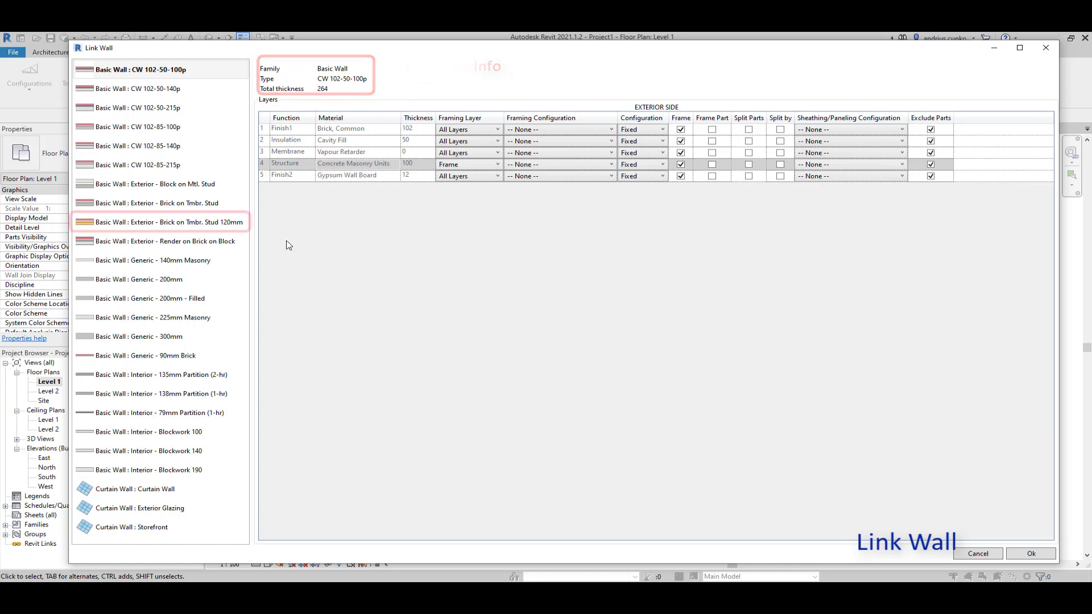
# Select 'Basic Wall : Exterior - Brick on Tmbr. Stud 120mm' in the Link Wall list
pyautogui.click(233, 225)
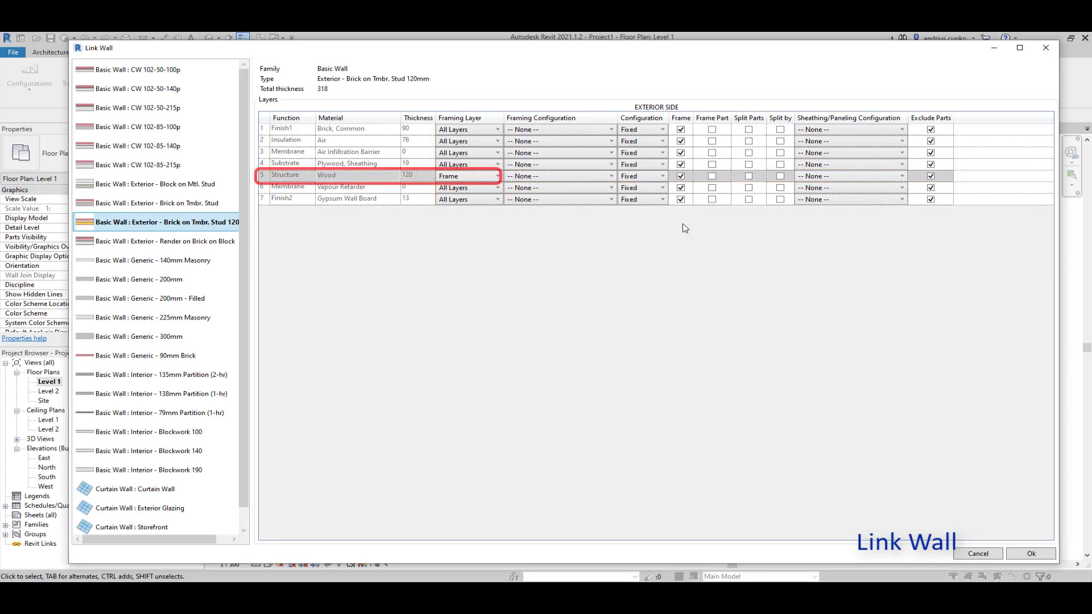
# Keep the Structure row's framing layer as Frame and assign the Frame 120mm configuration
pyautogui.click(478, 181)
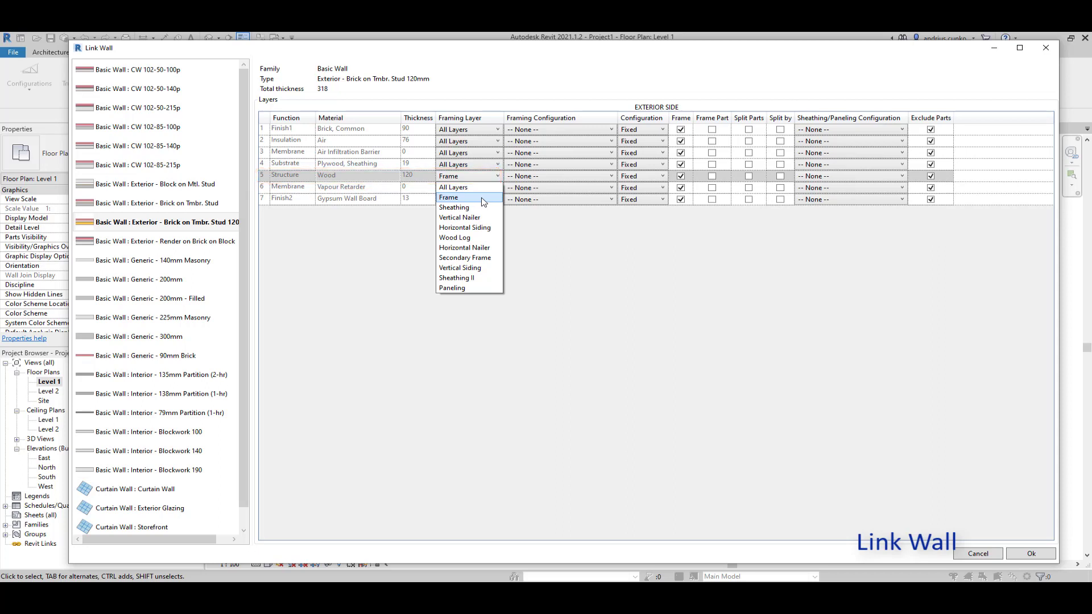
pyautogui.click(555, 239)
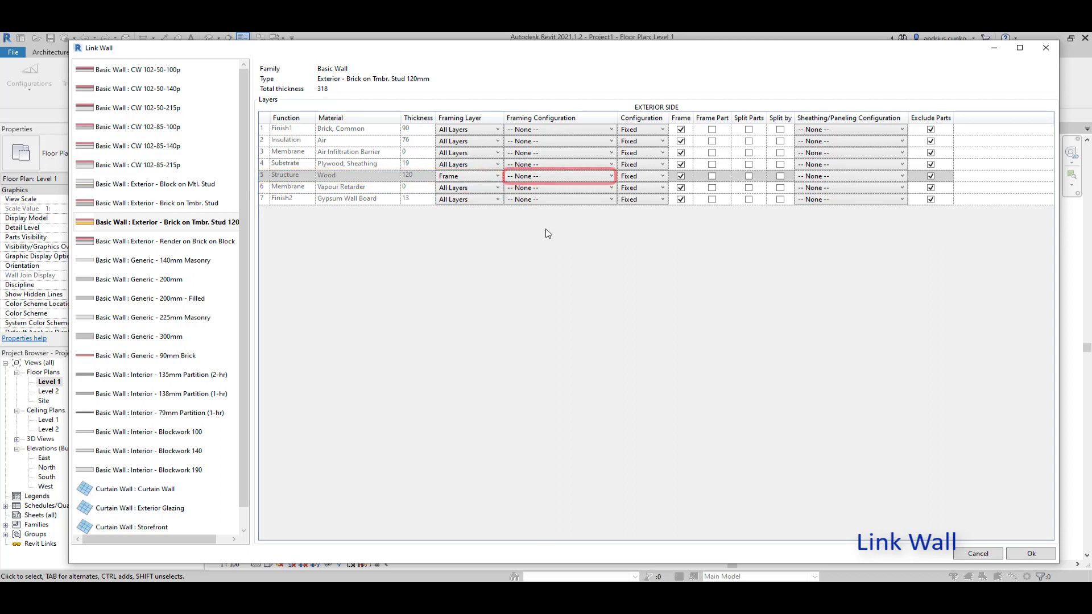
pyautogui.click(529, 180)
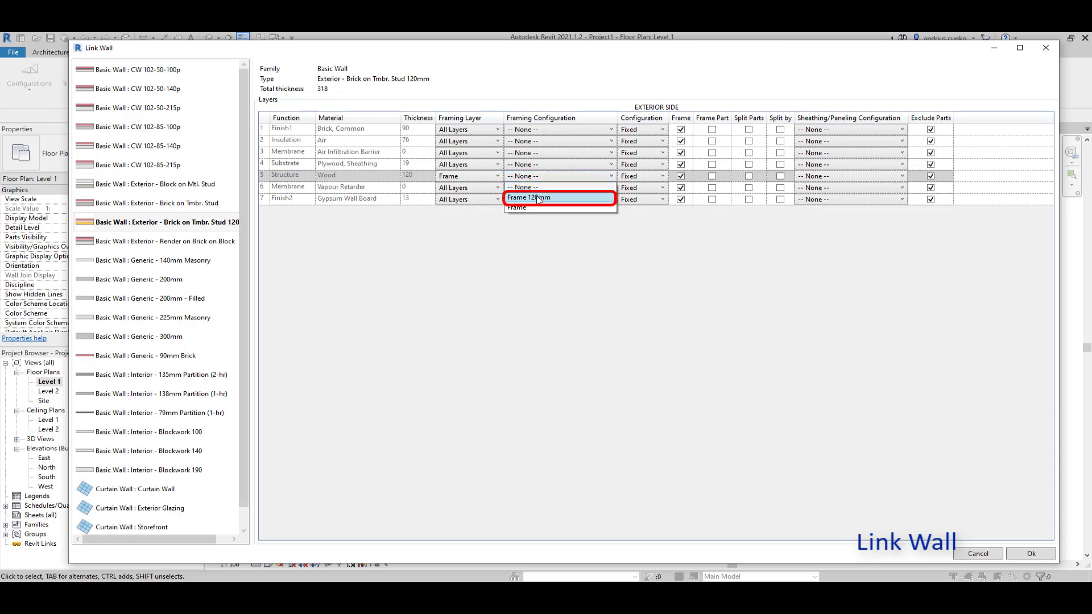
pyautogui.click(546, 199)
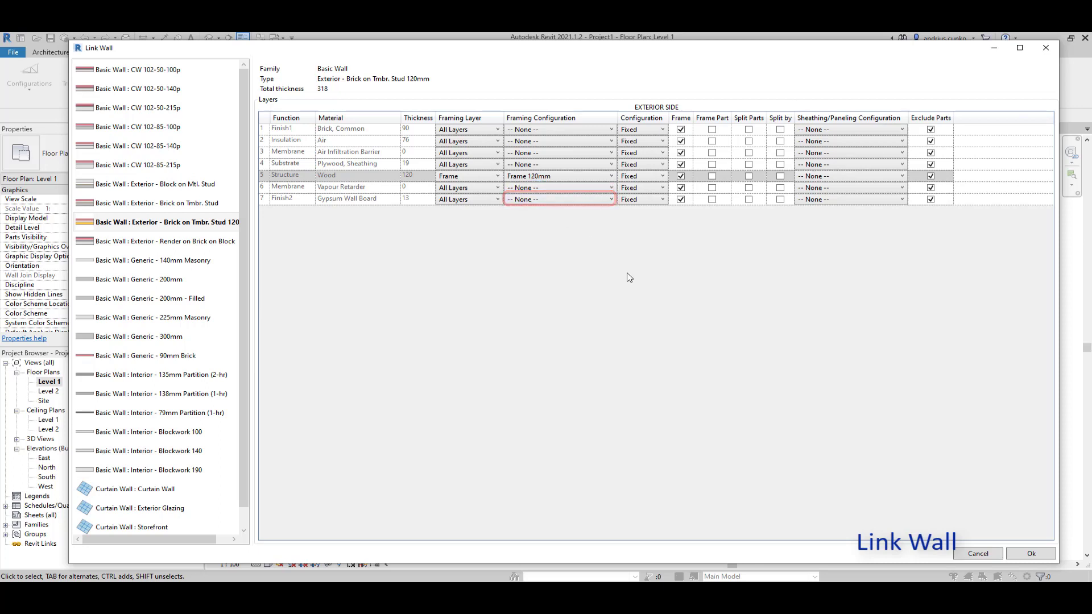
# Untick Frame for the gypsum board, vapour retarder, plywood sheathing and brick layers
pyautogui.click(681, 200)
pyautogui.click(681, 188)
pyautogui.click(681, 165)
pyautogui.click(683, 140)
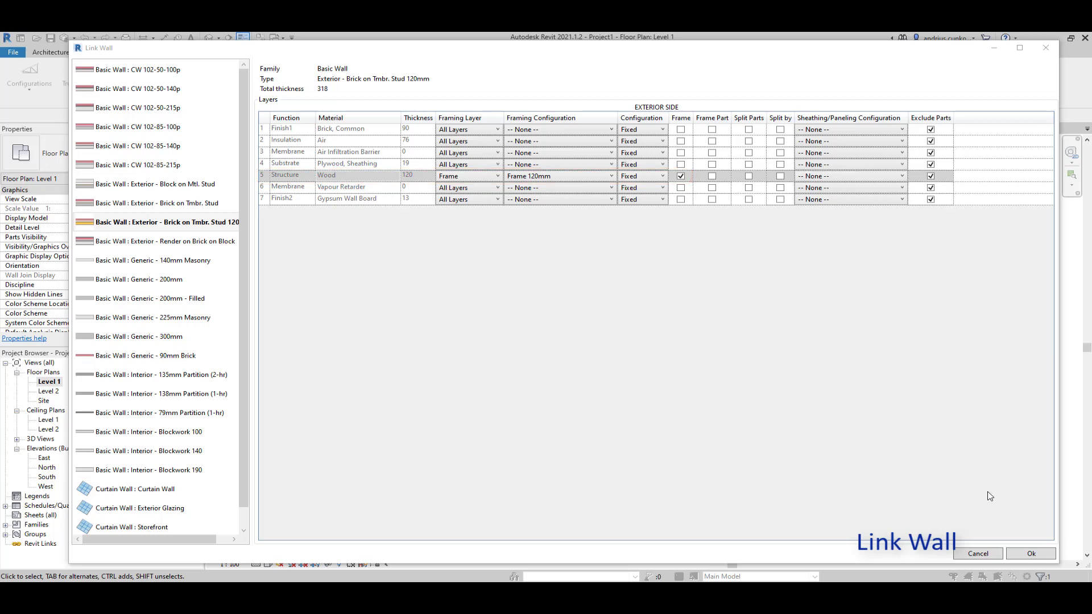
# Confirm the wall link, then frame the right-hand 120mm wall with closely spaced timber studs
pyautogui.click(1039, 552)
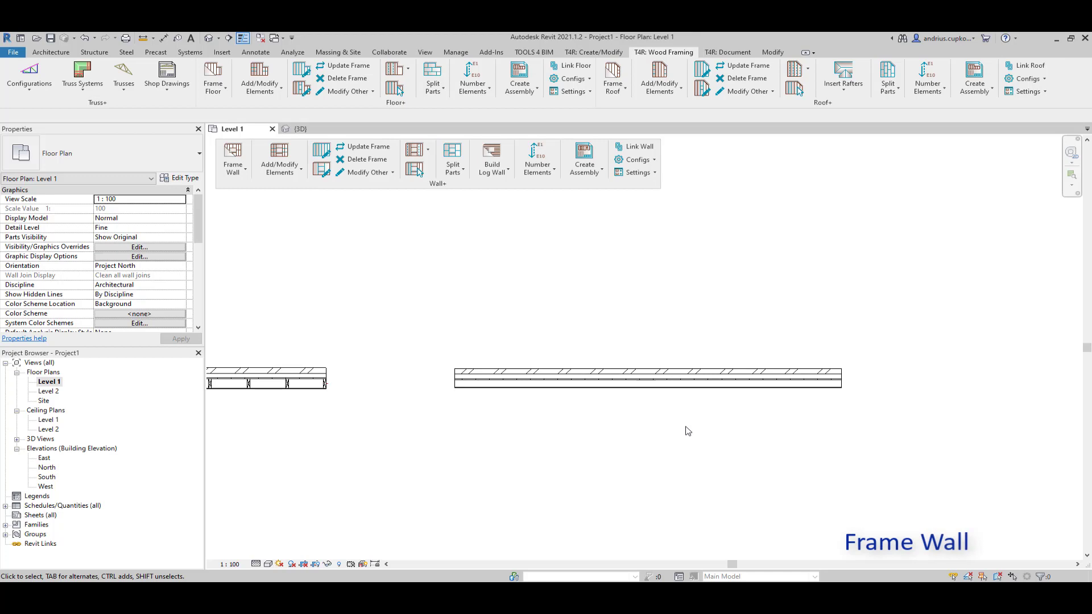
pyautogui.click(675, 384)
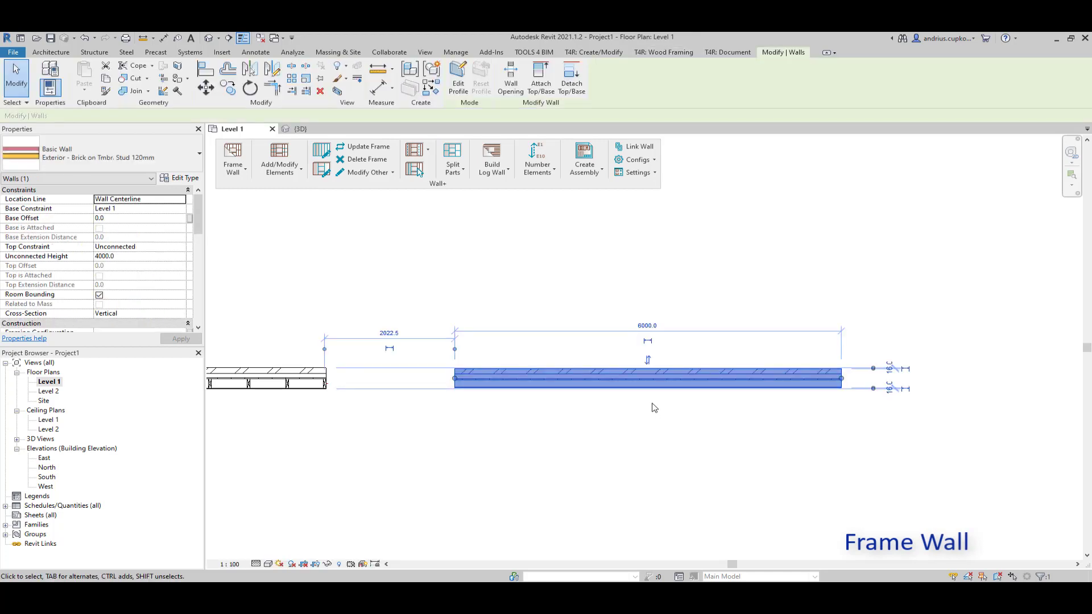
pyautogui.click(244, 171)
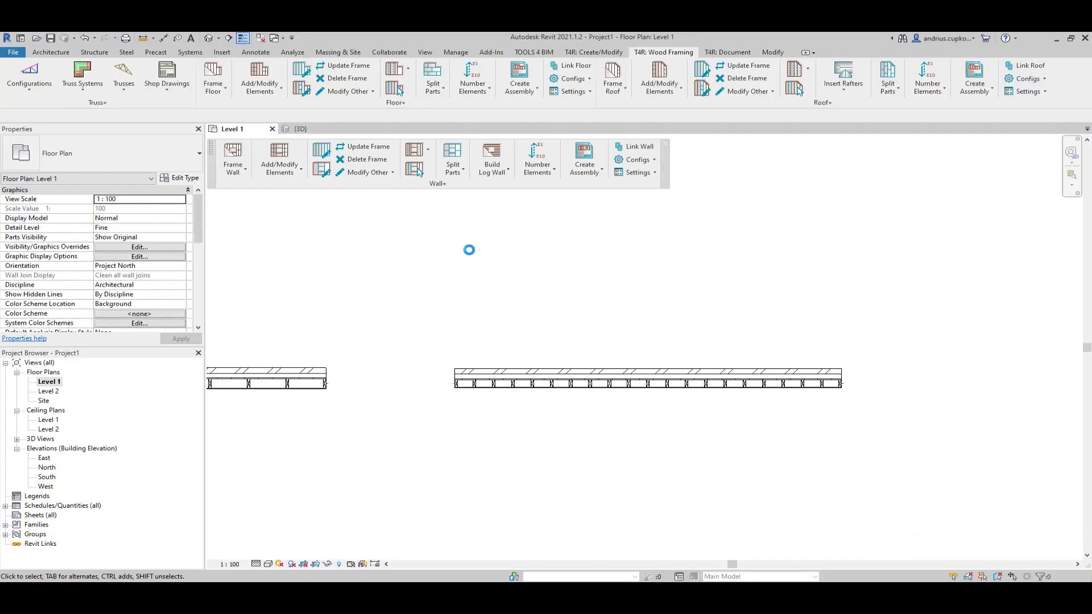
pyautogui.moveTo(391, 303); pyautogui.dragTo(580, 300, button='middle')
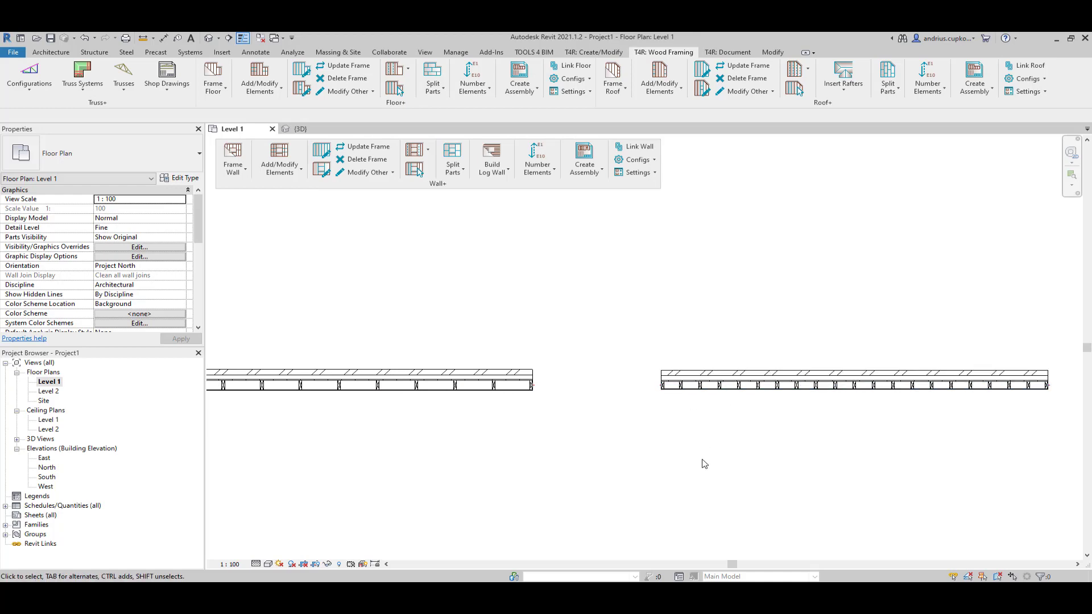
# Switch to the {3D} view and bring both framed walls into view
pyautogui.click(300, 128)
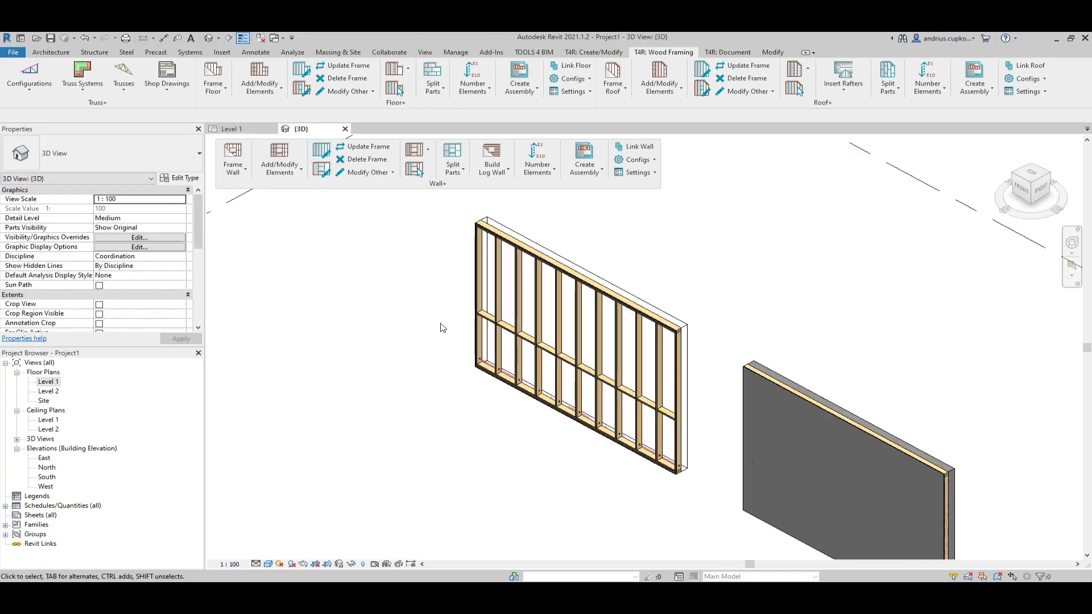
pyautogui.scroll(-2, 464, 366)
pyautogui.moveTo(551, 433); pyautogui.dragTo(486, 358, button='middle')
pyautogui.scroll(3, 784, 364)
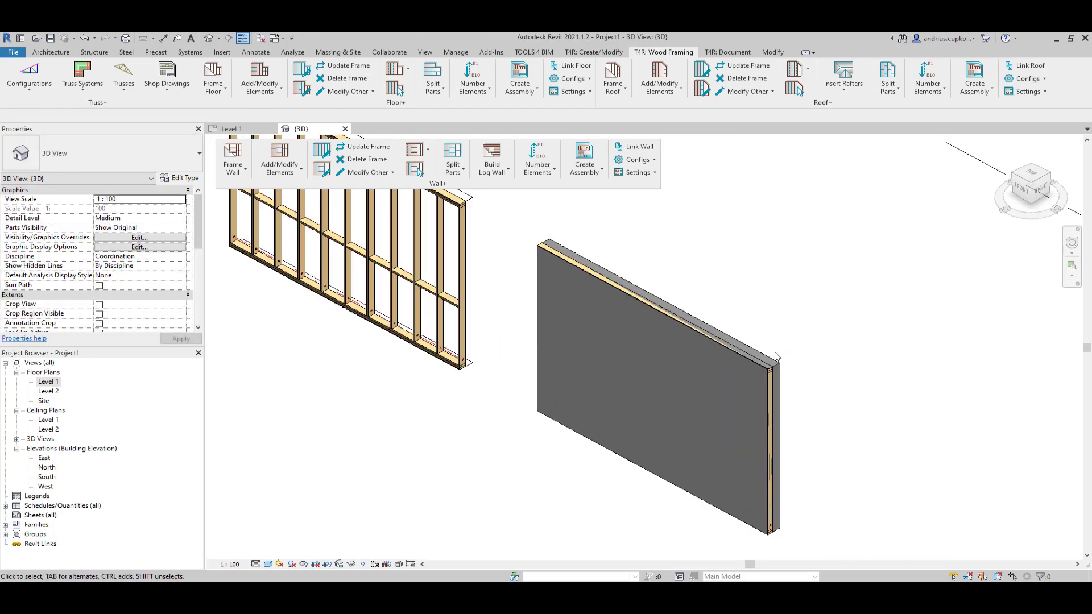
# Override the right-hand wall's graphics with 61% transparency to reveal its studs, then orbit
pyautogui.click(783, 360)
pyautogui.rightClick(784, 358)
pyautogui.moveTo(859, 156)
pyautogui.click(944, 156)
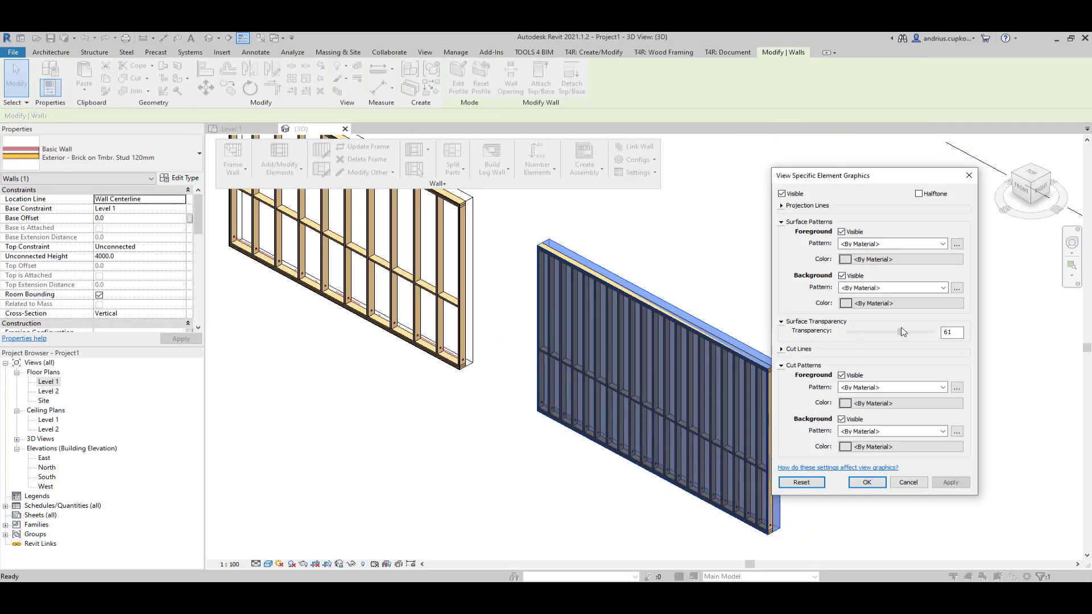
pyautogui.click(867, 482)
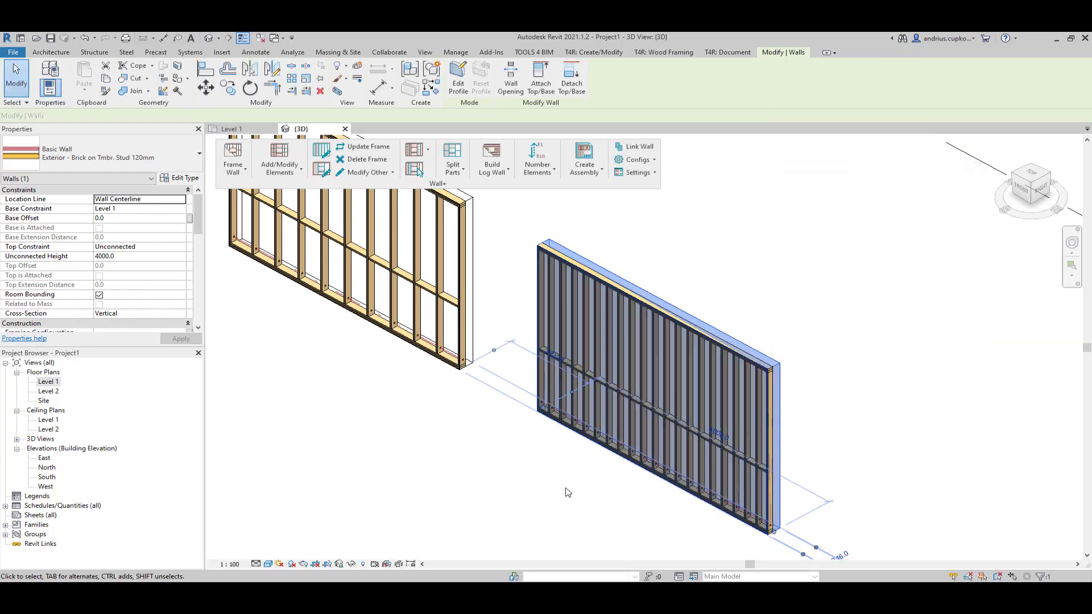
pyautogui.click(617, 466)
pyautogui.keyDown('shift'); pyautogui.moveTo(603, 472); pyautogui.dragTo(559, 511, button='middle'); pyautogui.keyUp('shift')
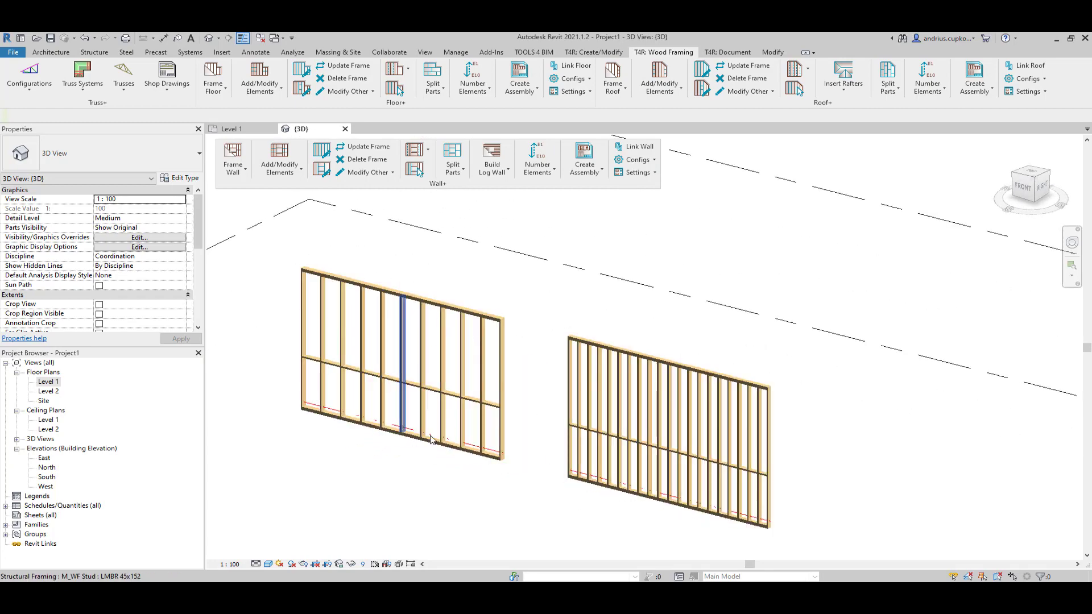
pyautogui.scroll(1, 541, 490)
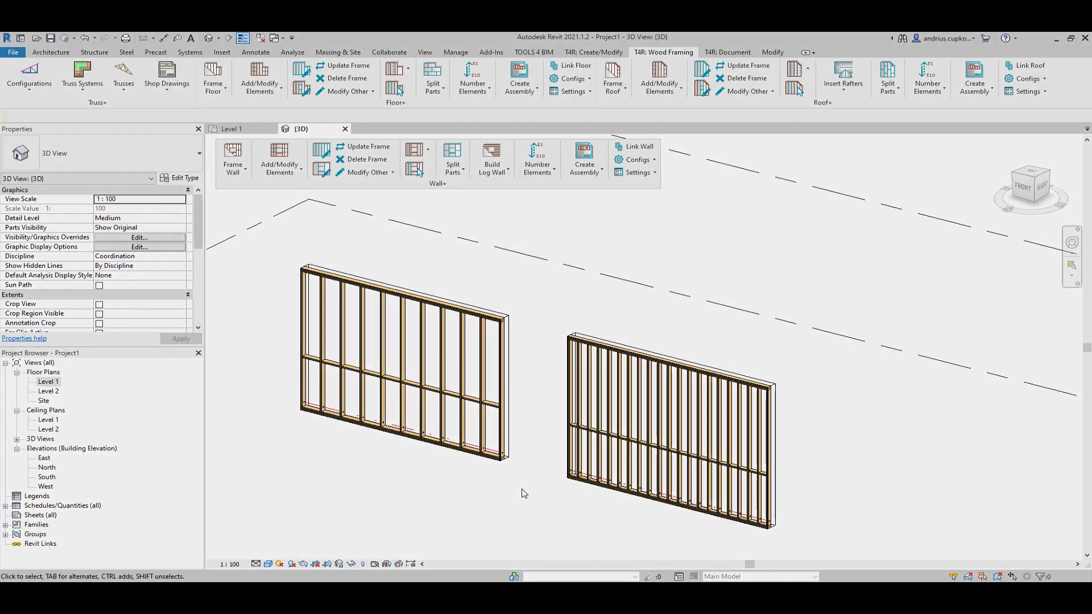